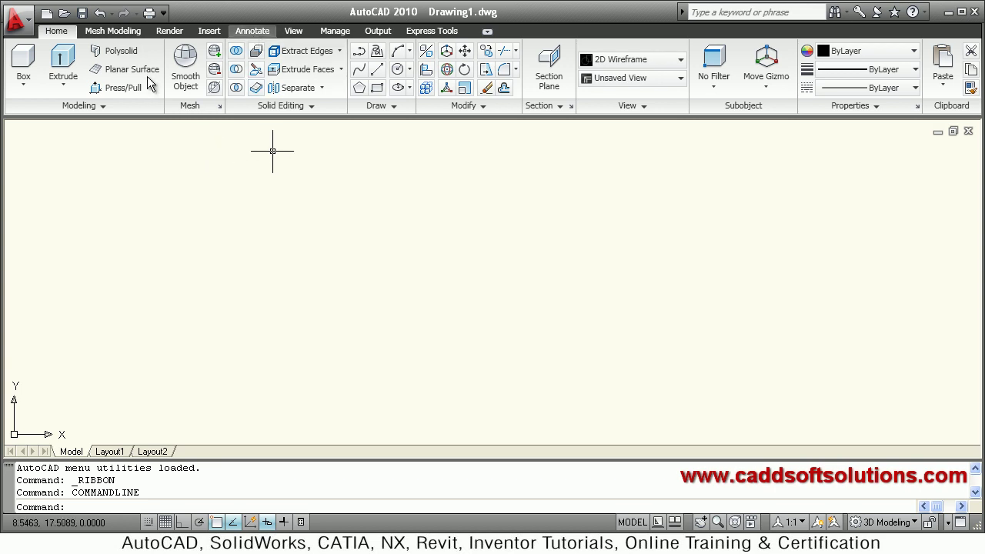
Place single-line text 'CADDsoft' near the lower left at height 3 and rotation 0.
left_click(251, 32)
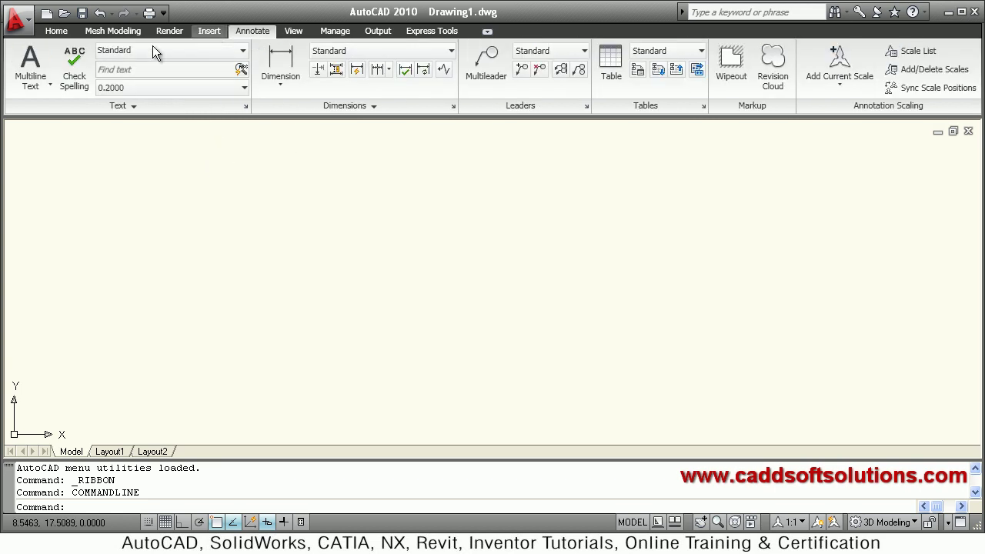
left_click(34, 92)
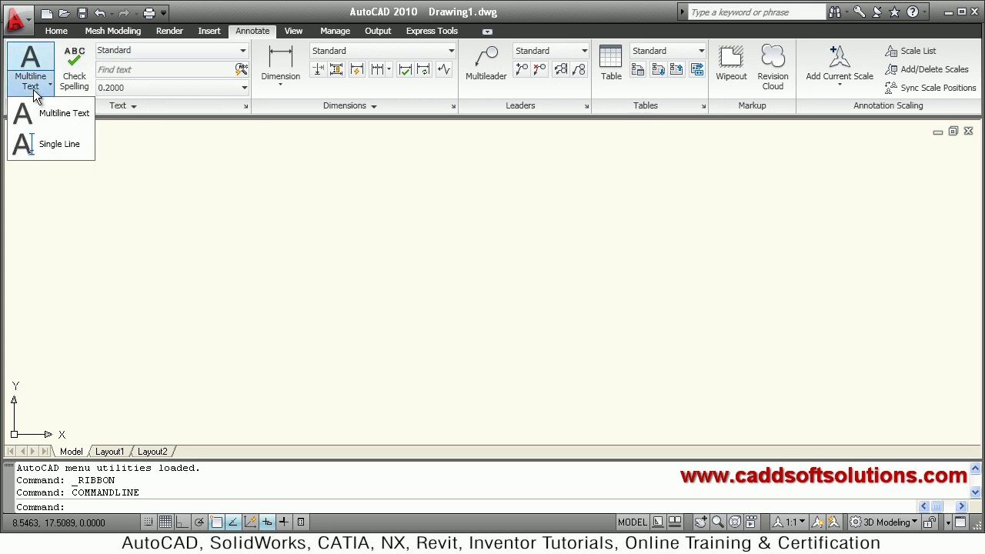
left_click(65, 154)
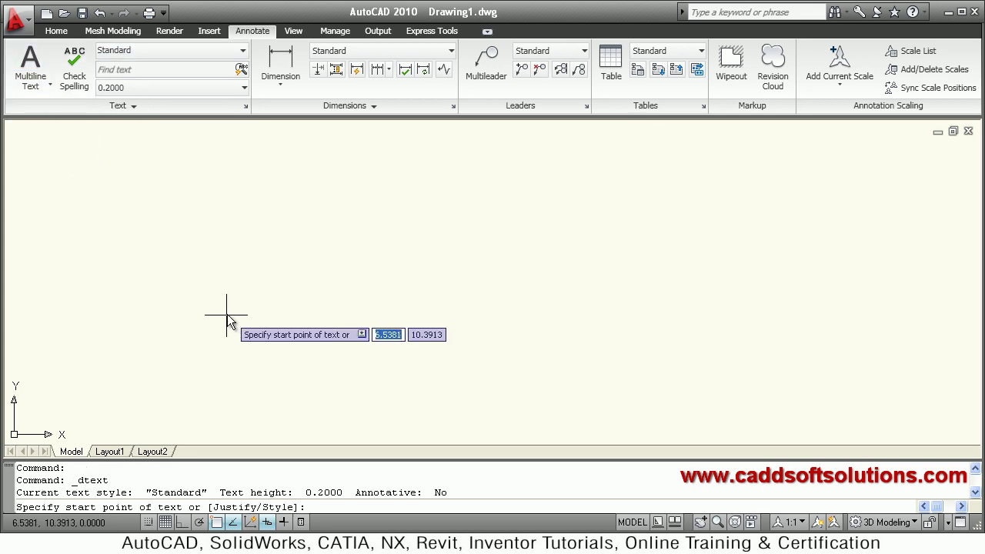
left_click(199, 379)
key("F8")
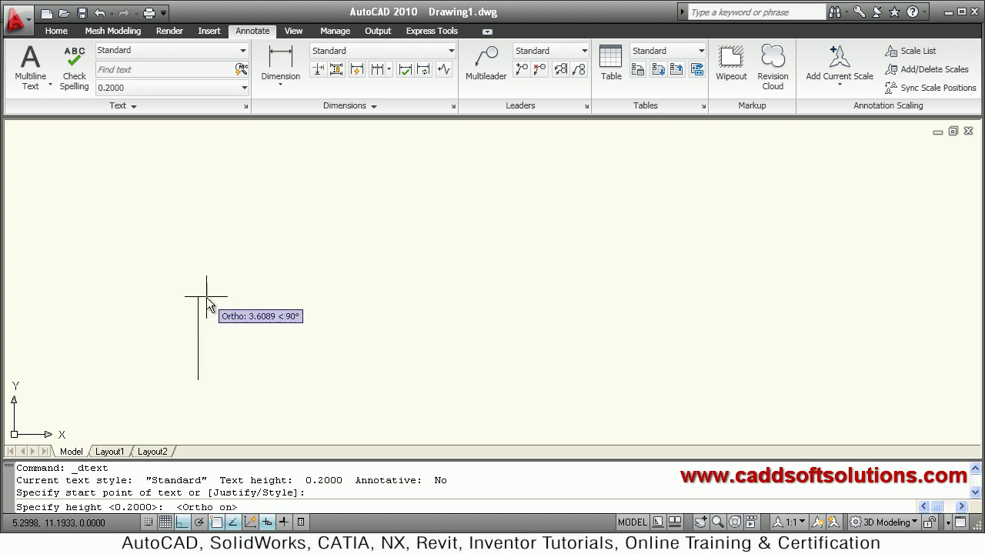
type("3")
type("3")
key("Return")
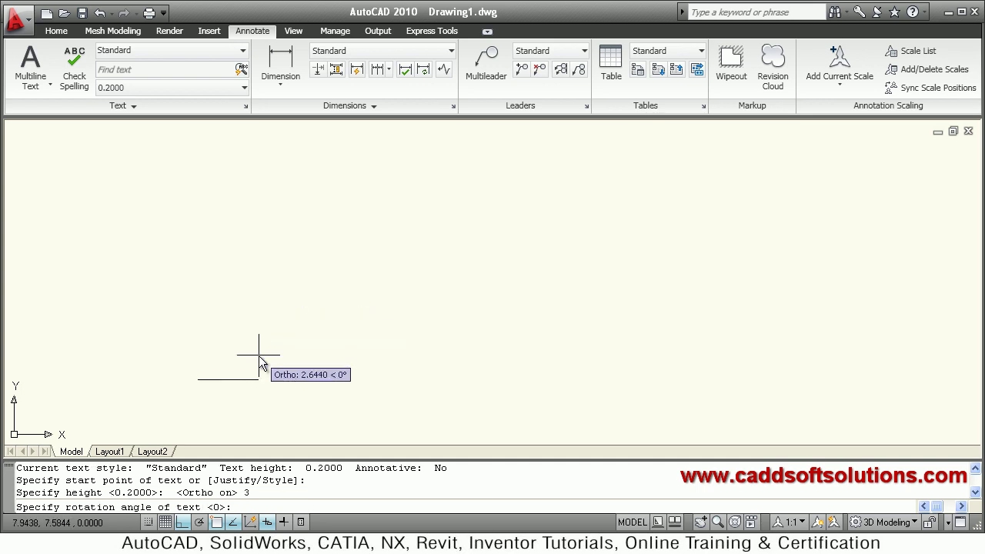
key("F8")
type("0")
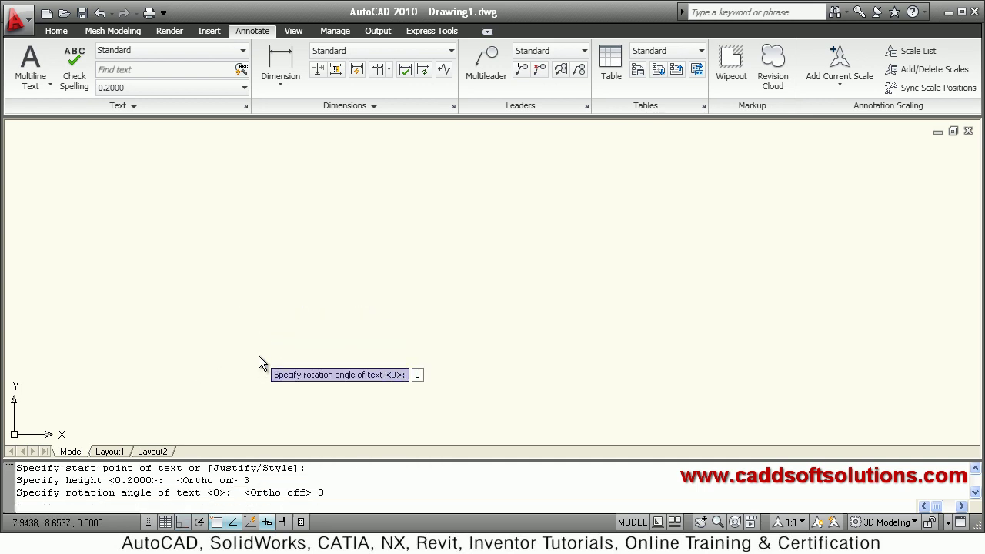
key("Return")
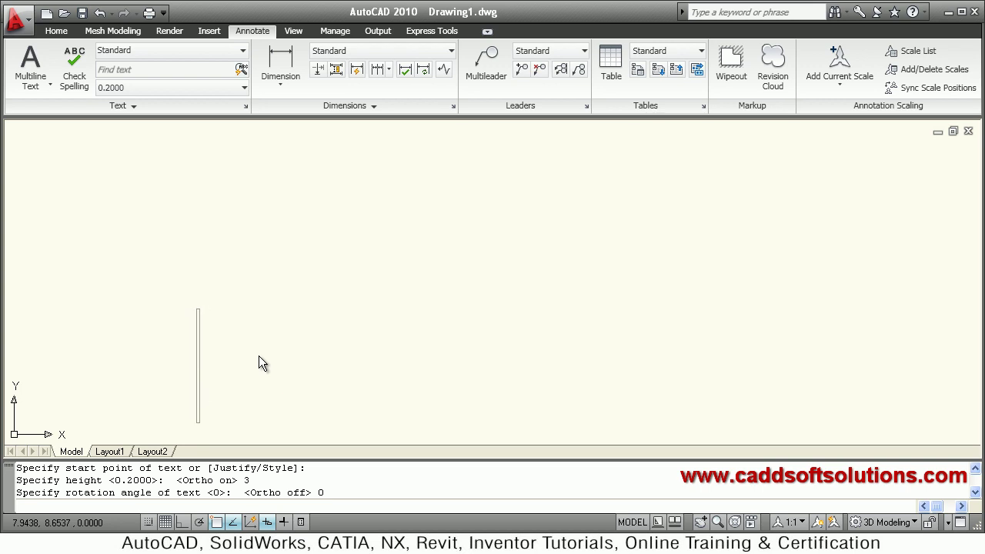
type("CADDs")
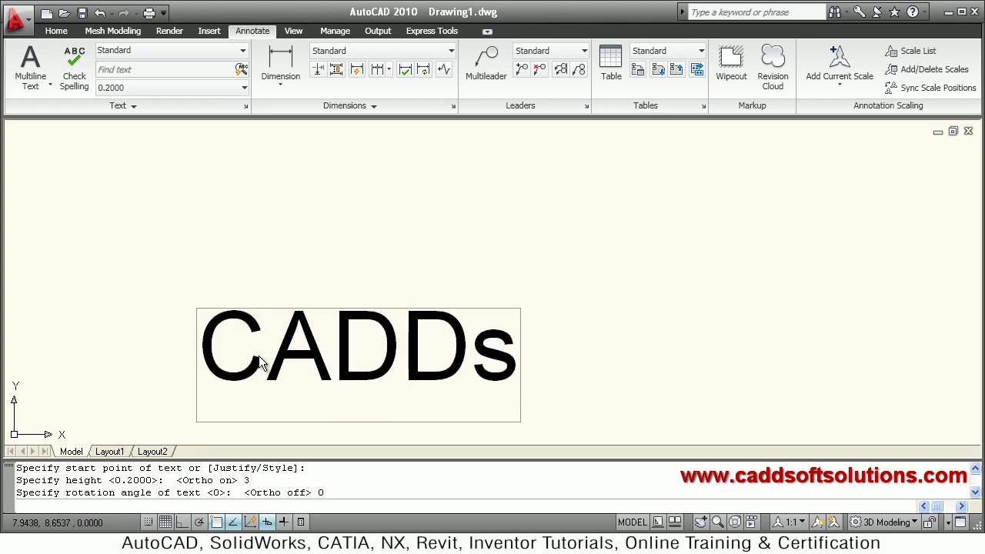
type("oft")
key("Return")
key("Return")
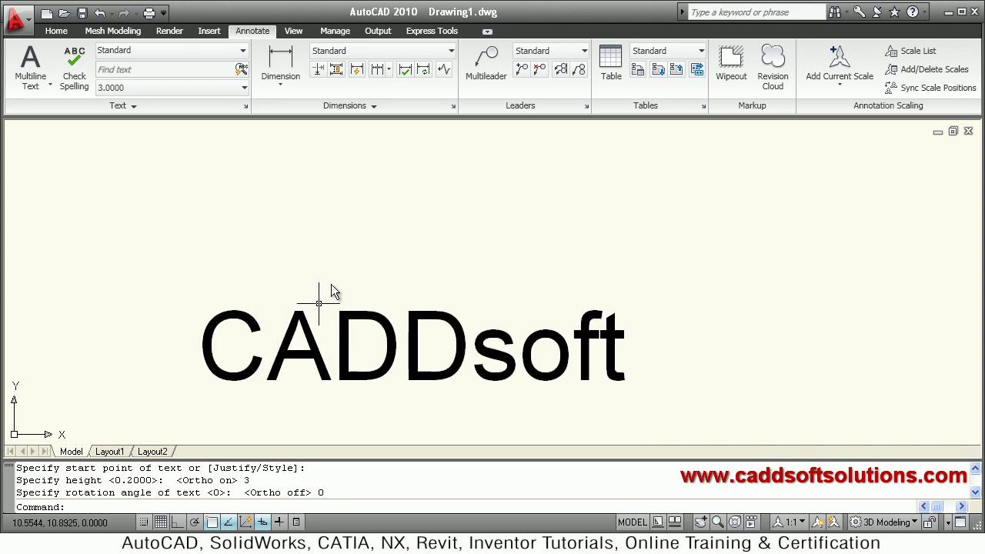
Explode the CADDsoft text into letter outlines with Express Tools, then zoom in on them.
left_click(436, 32)
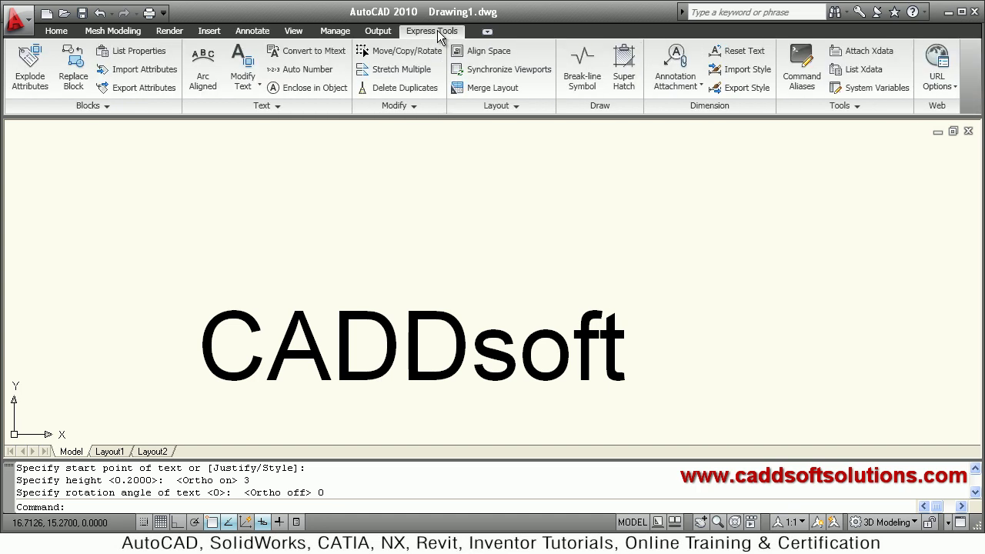
left_click(258, 86)
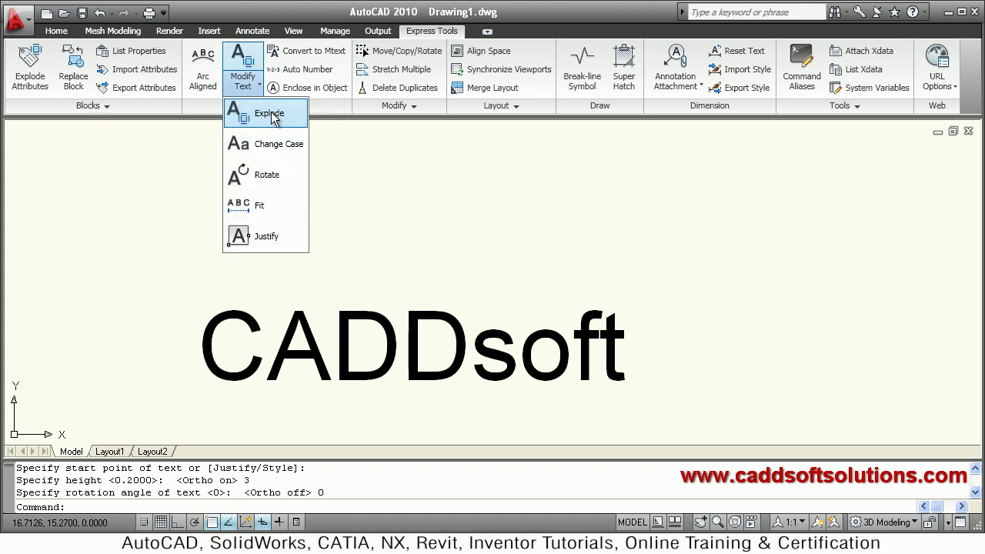
left_click(271, 118)
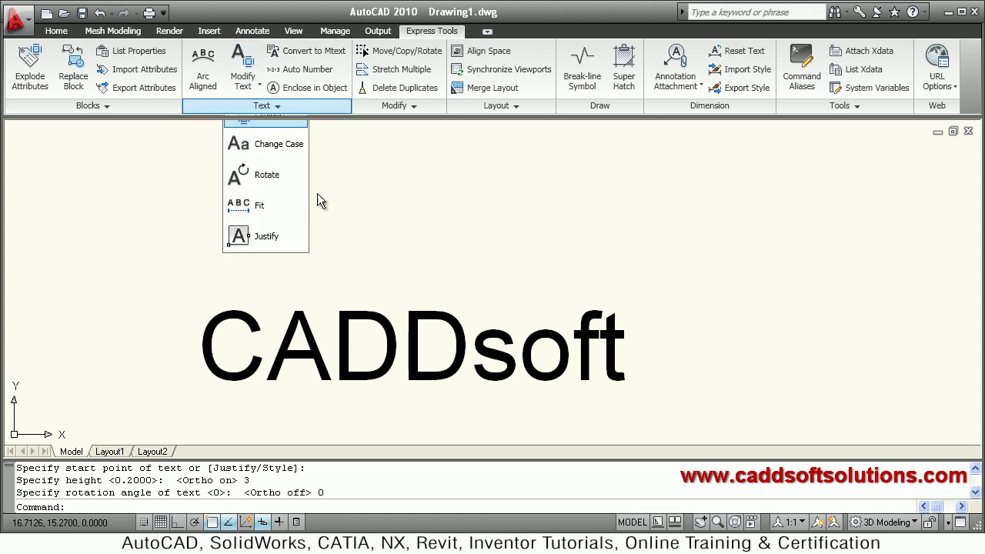
left_click(381, 330)
key("Return")
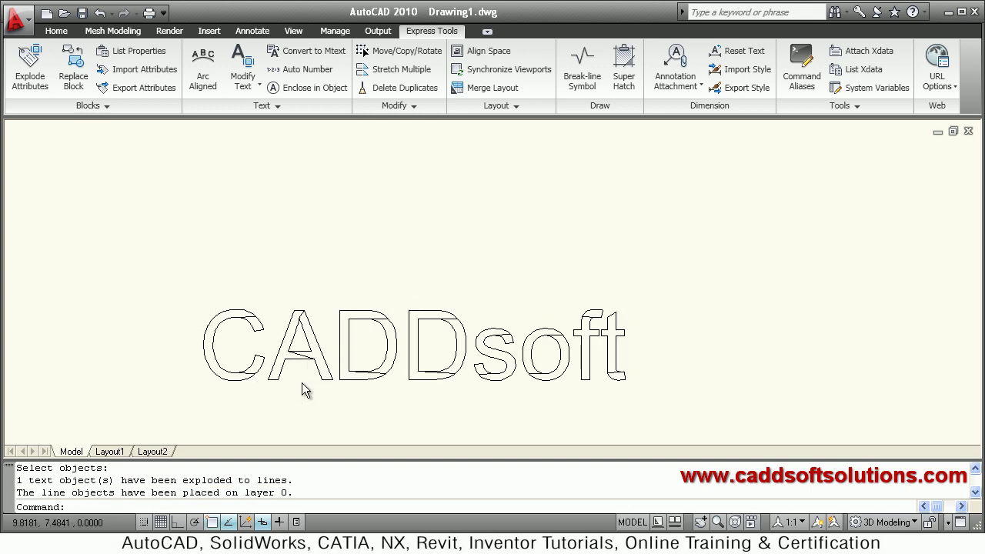
scroll(304, 390, "up", 2)
middle_click_drag(327, 378, 324, 347)
scroll(321, 344, "up", 2)
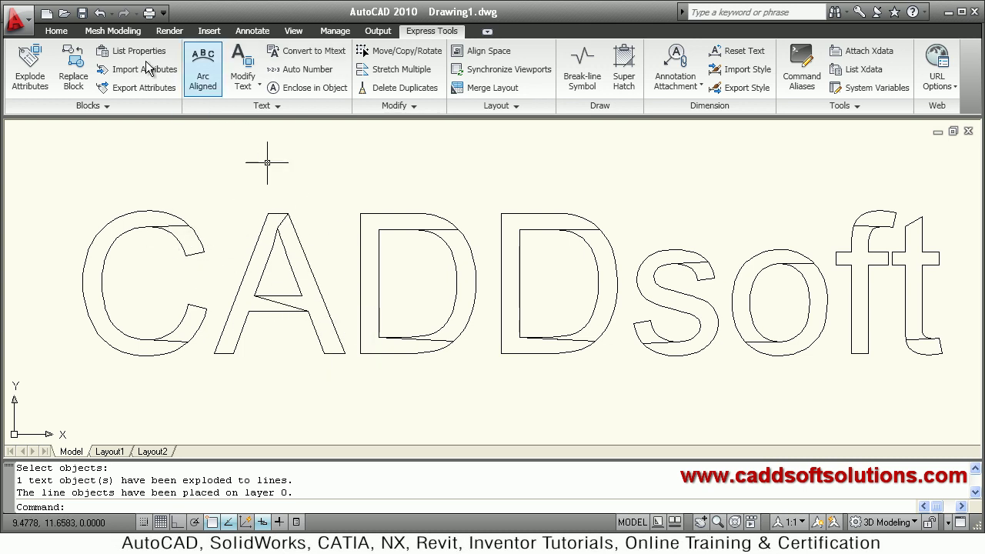
Explode all 18 letter outline objects with a selection window around the whole word.
left_click(57, 32)
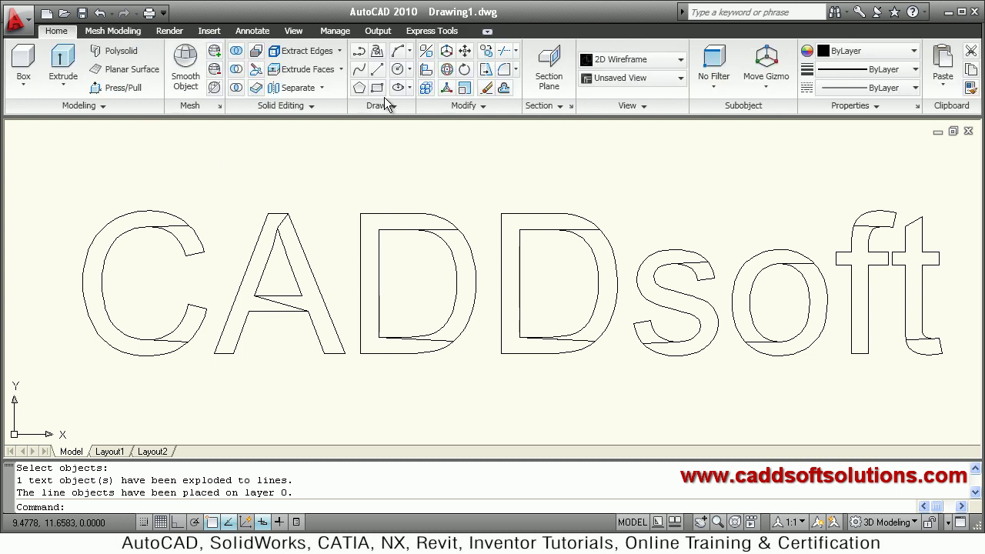
left_click(450, 108)
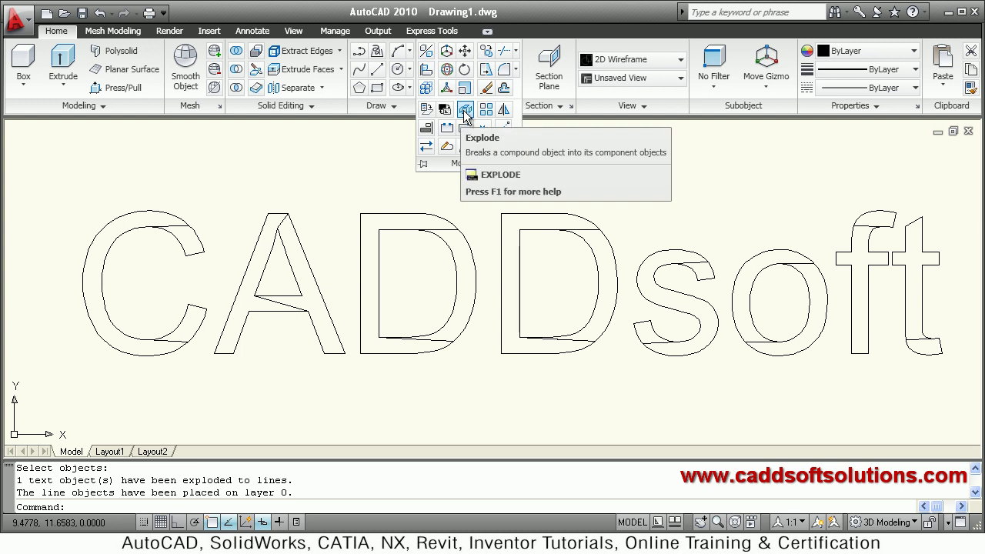
left_click(466, 111)
left_click(959, 200)
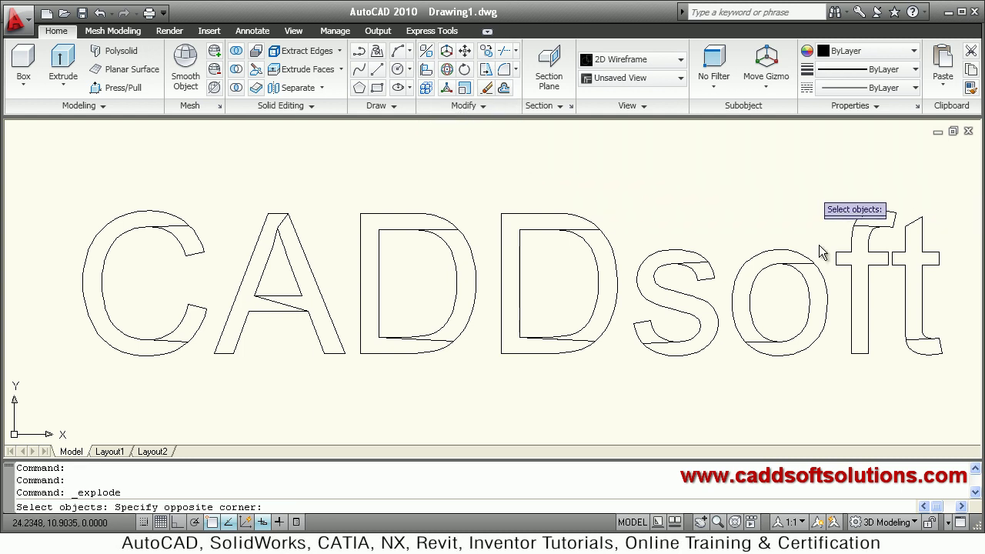
left_click(175, 384)
key("Return")
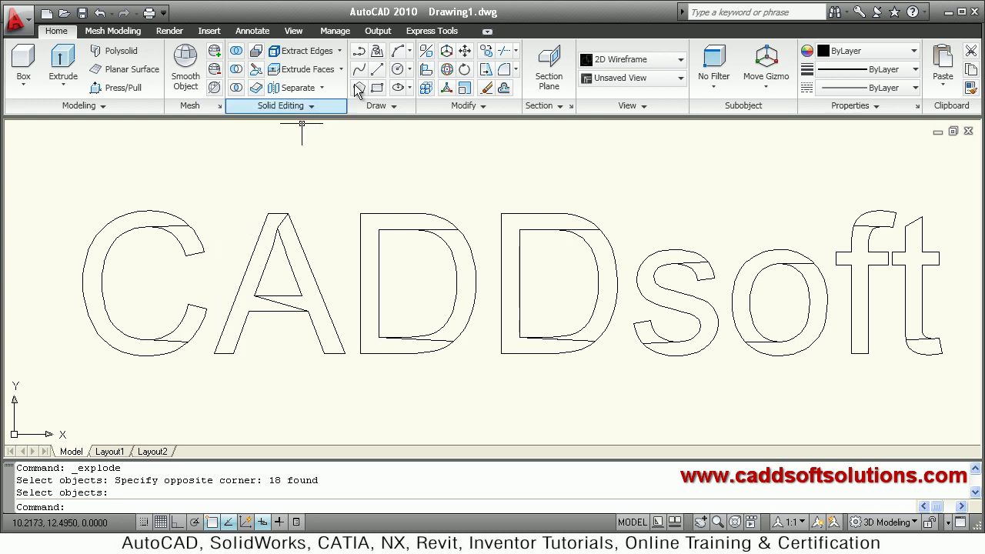
Start erasing, selecting the stray seam segments in the C, the A and the first D.
left_click(488, 91)
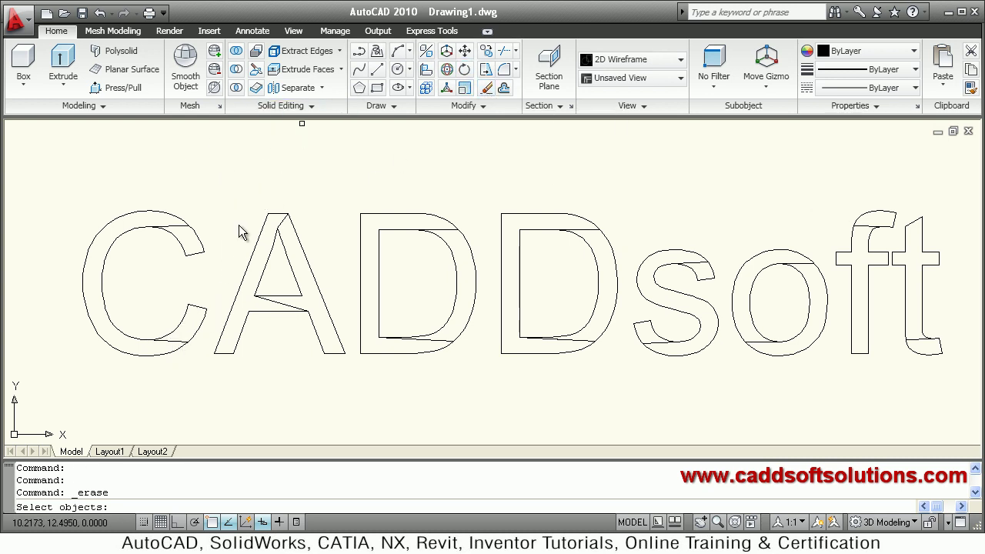
left_click(176, 225)
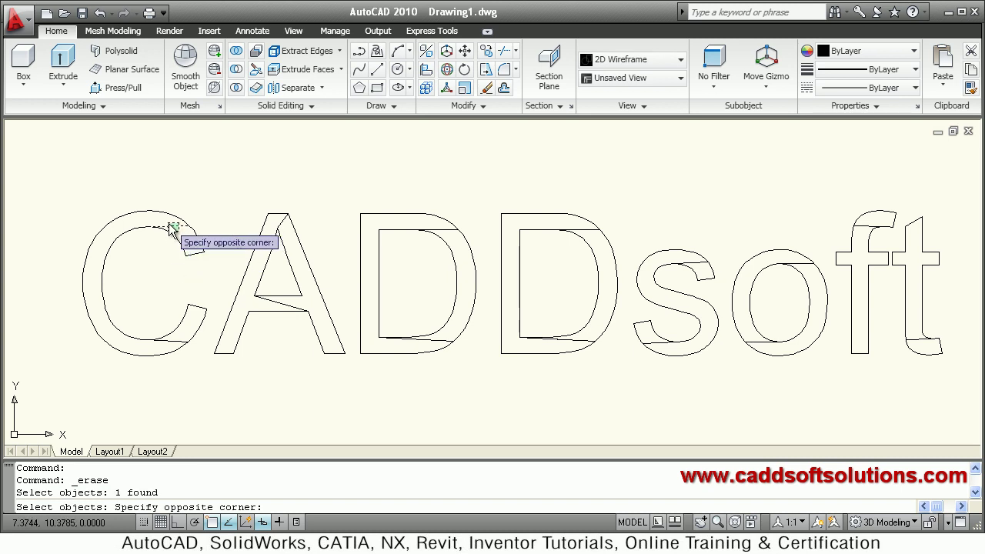
left_click(187, 260)
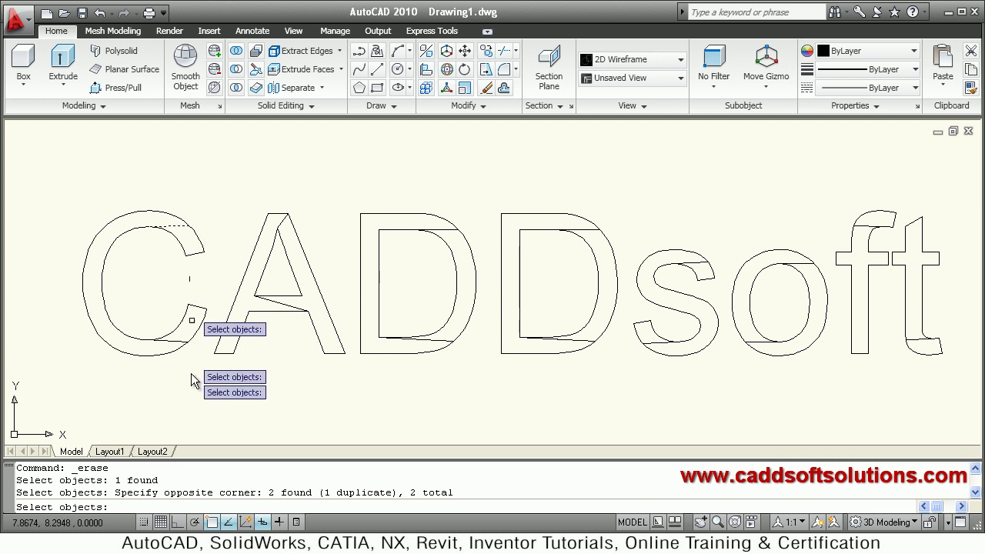
left_click(179, 344)
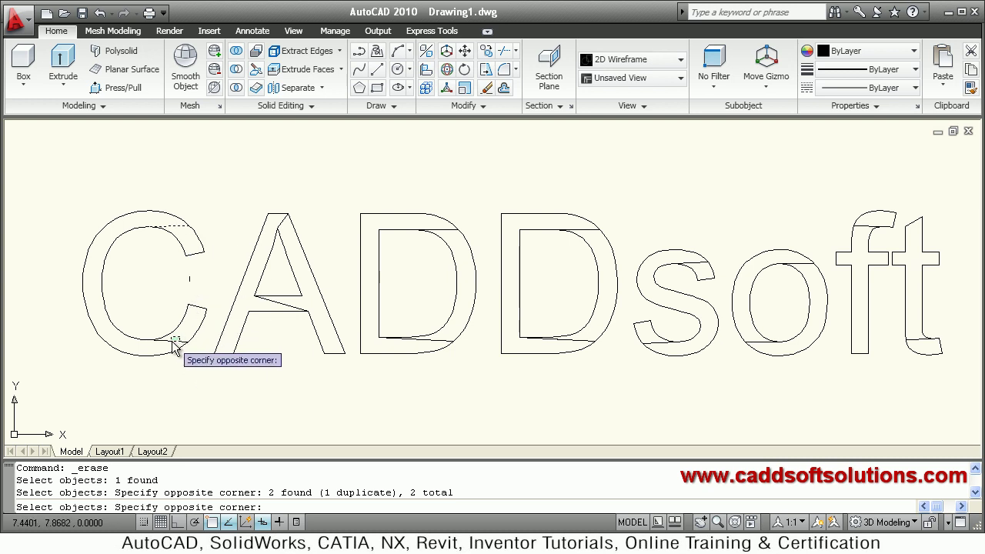
left_click(173, 345)
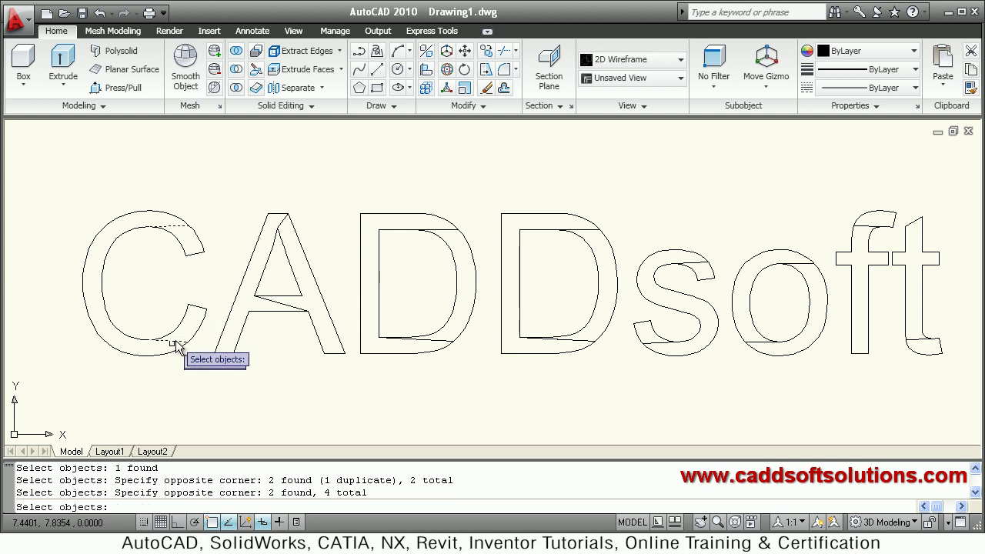
left_click(299, 304)
left_click(270, 306)
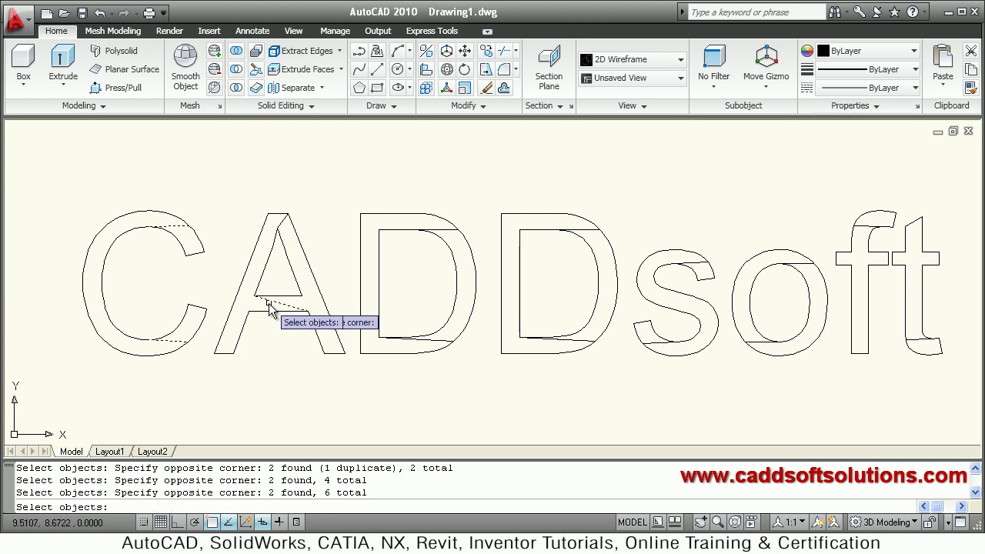
left_click(282, 222)
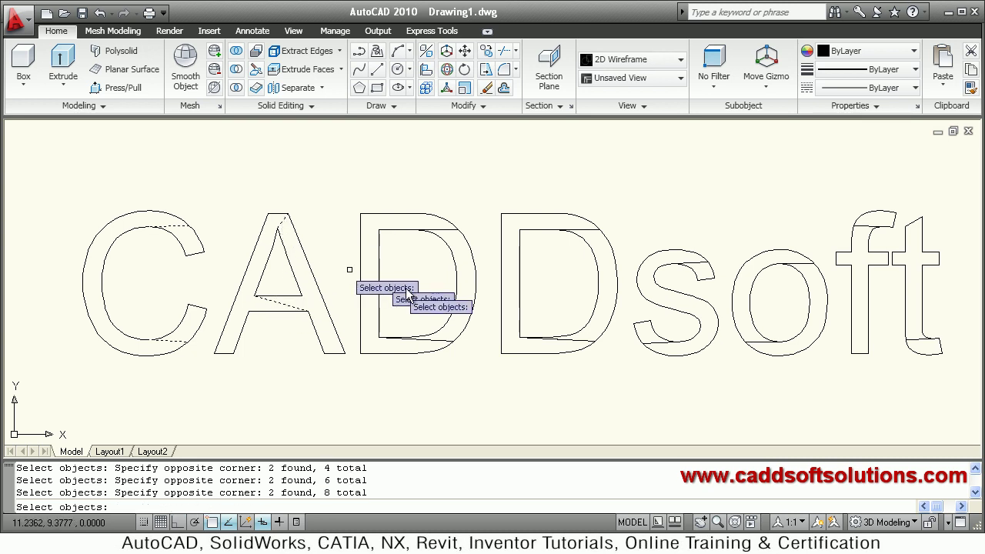
left_click(452, 239)
left_click(442, 223)
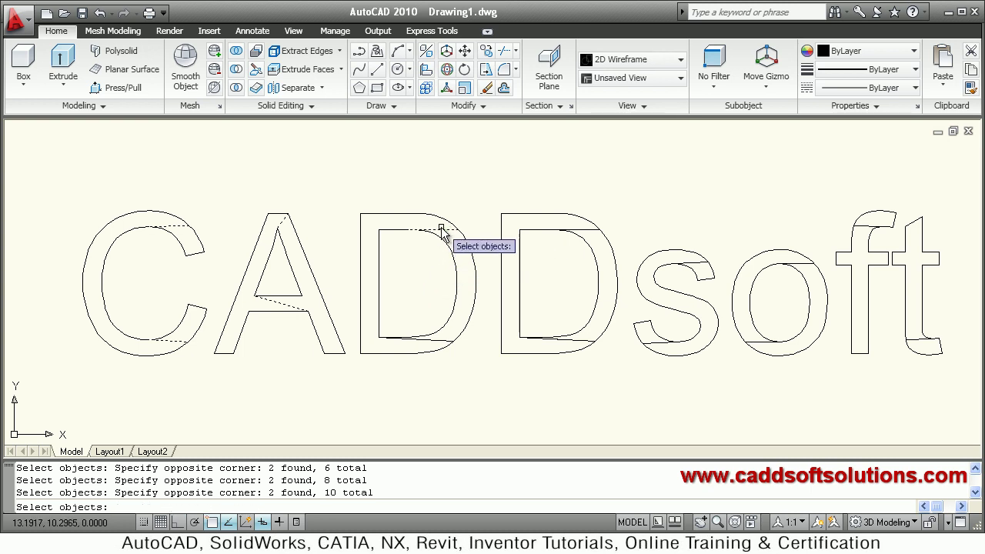
left_click(443, 339)
left_click(434, 344)
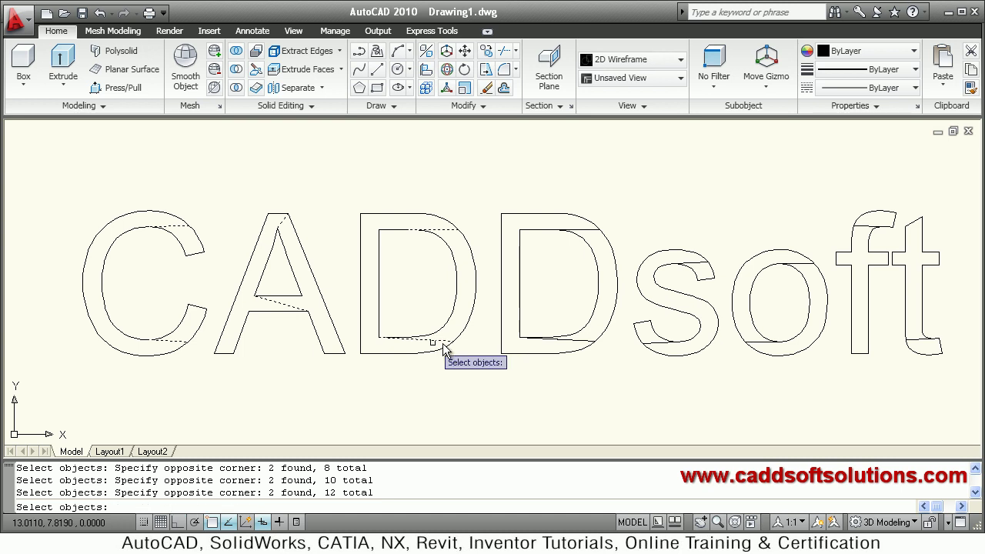
Add the stray pieces in the second D, s, o, f and t, and erase them all.
left_click(577, 339)
left_click(583, 340)
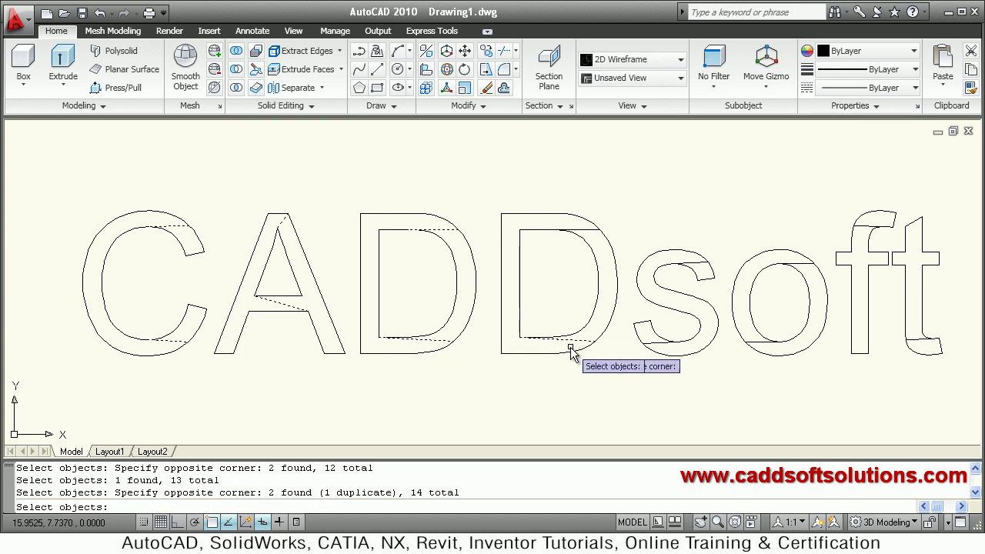
left_click(586, 240)
left_click(579, 229)
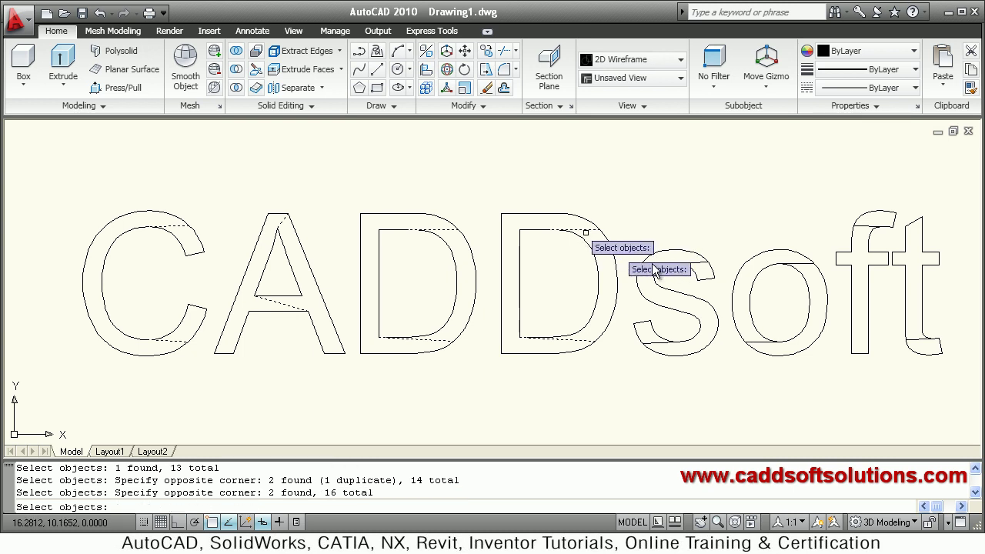
left_click(699, 260)
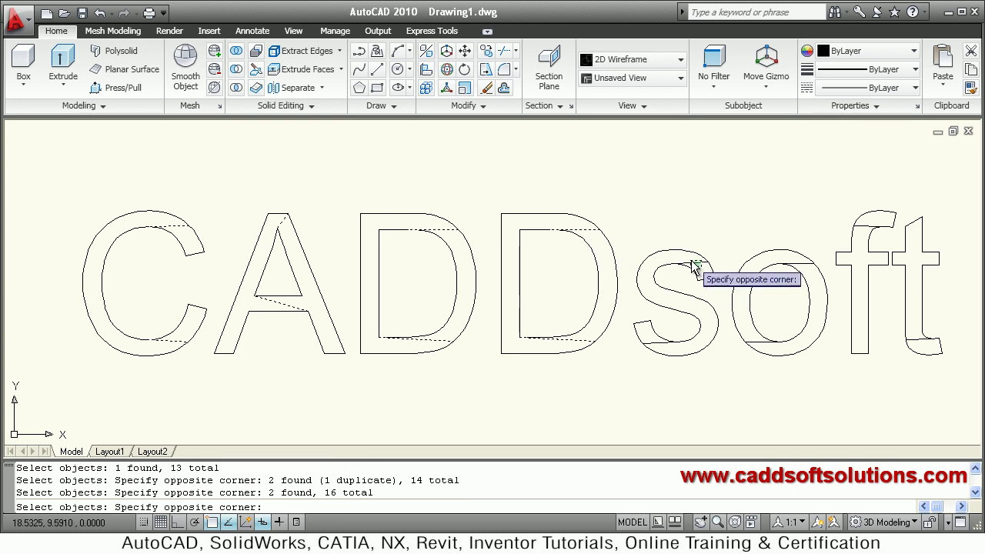
left_click(695, 268)
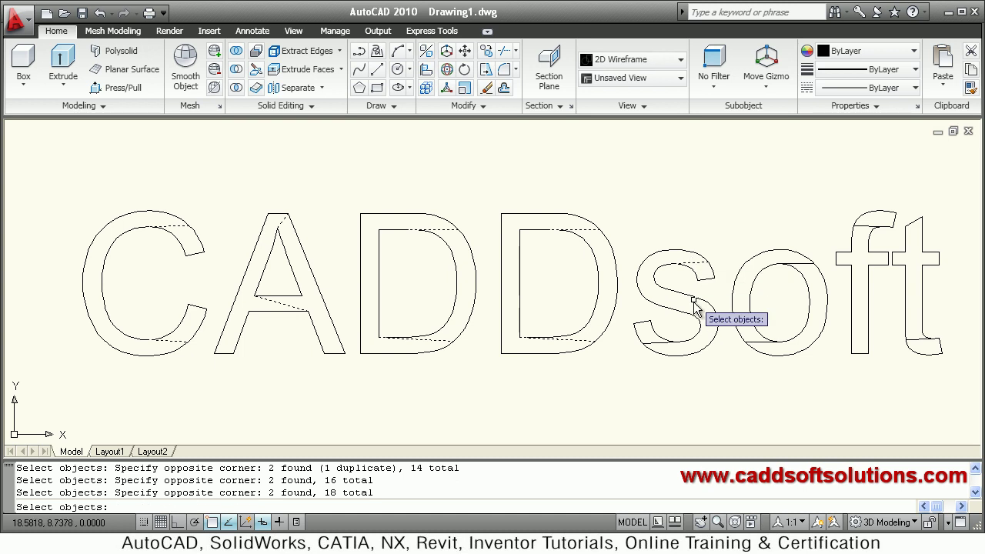
left_click(656, 348)
left_click(653, 335)
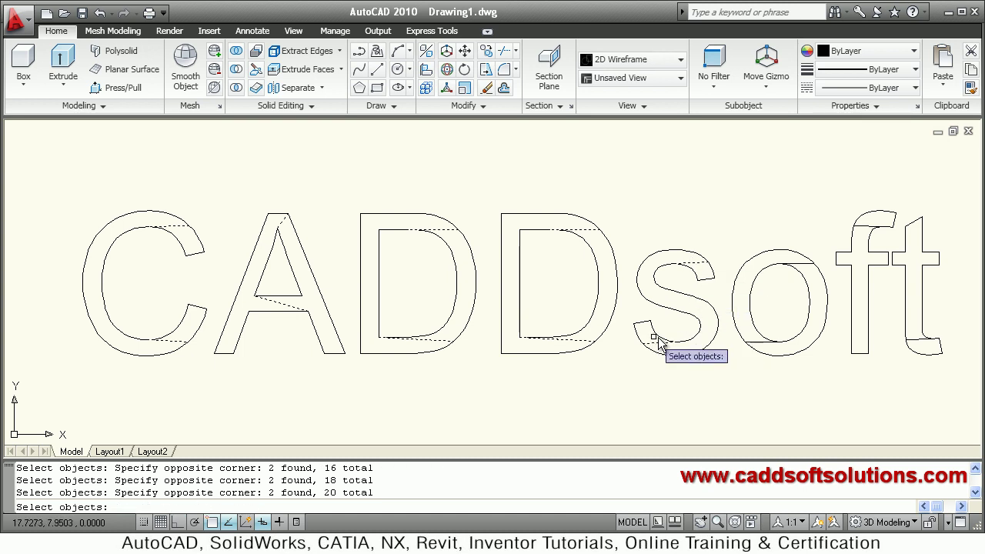
left_click(755, 344)
left_click(751, 345)
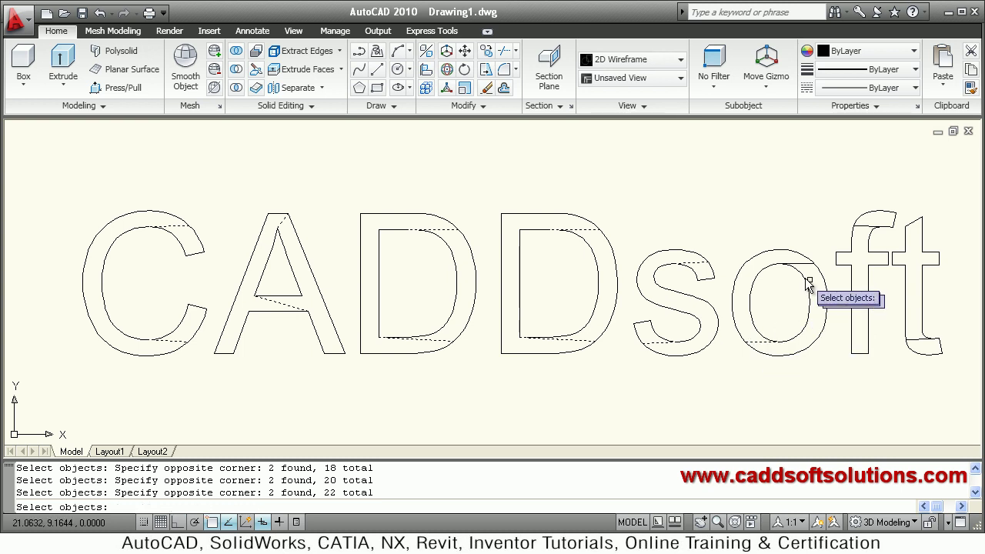
left_click(815, 273)
left_click(852, 260)
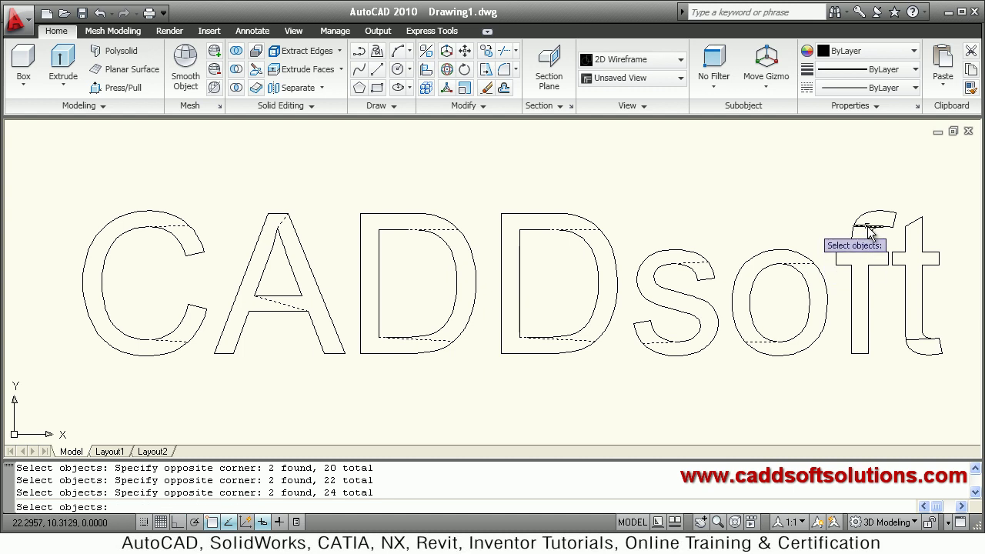
left_click(873, 225)
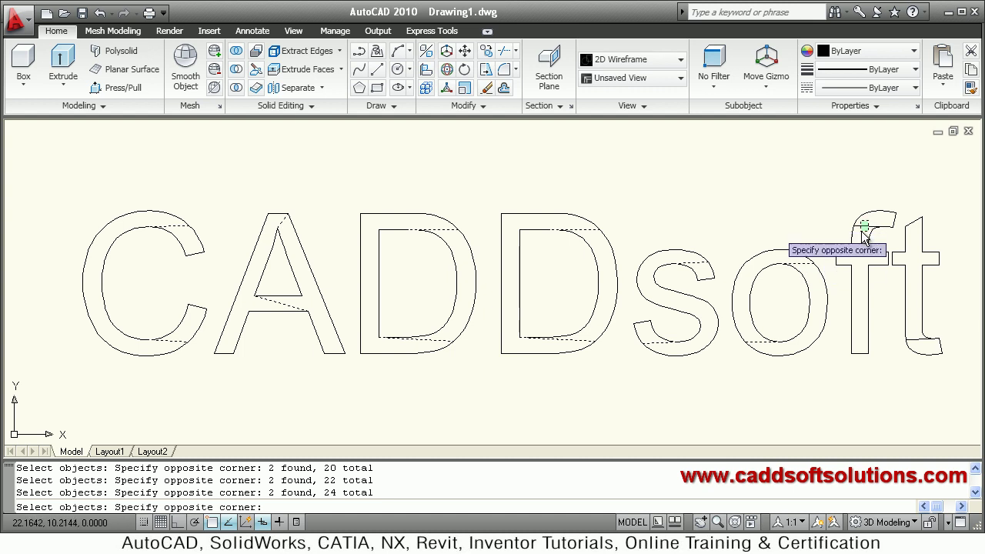
left_click(901, 184)
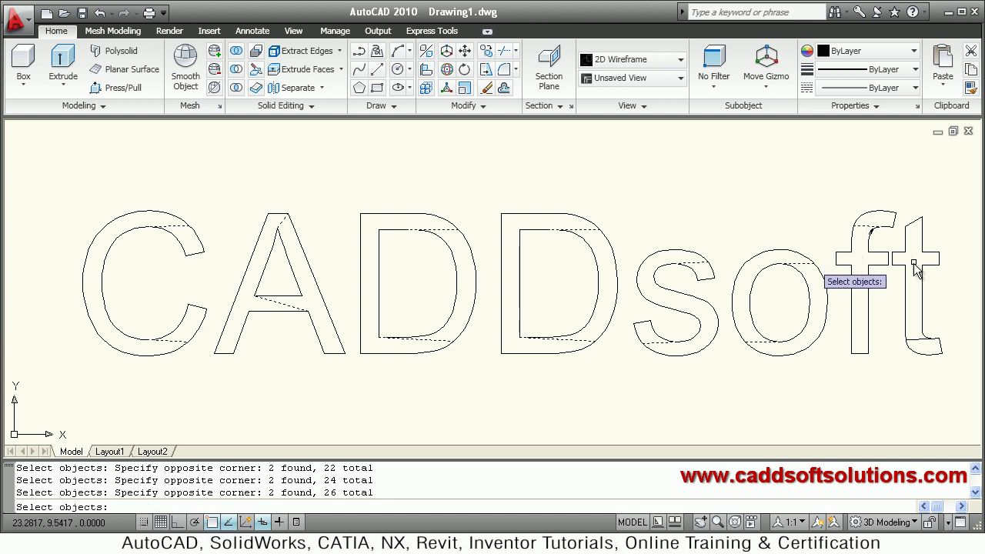
left_click(909, 340)
left_click(925, 348)
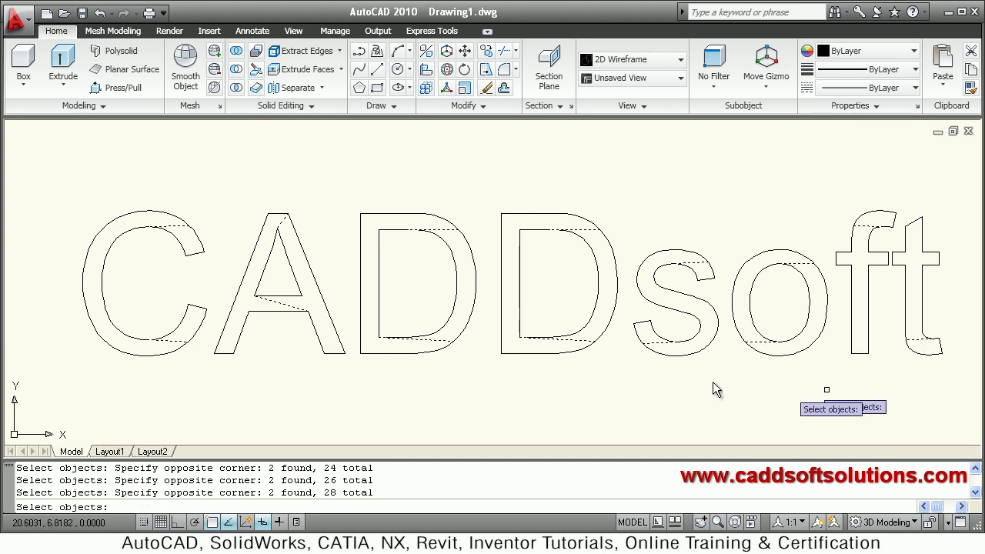
key("Return")
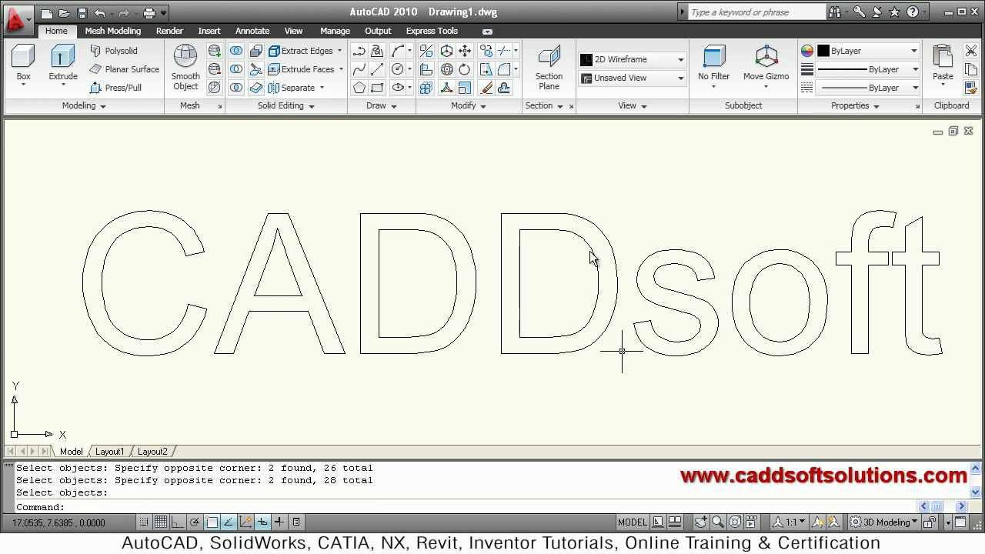
Switch to the Southwest Isometric view and zoom out.
left_click(631, 78)
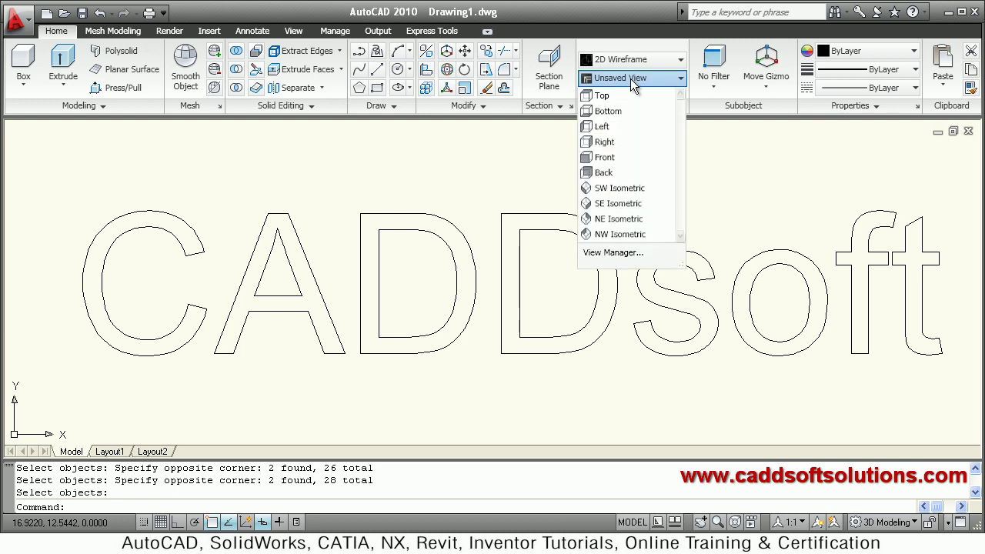
left_click(595, 189)
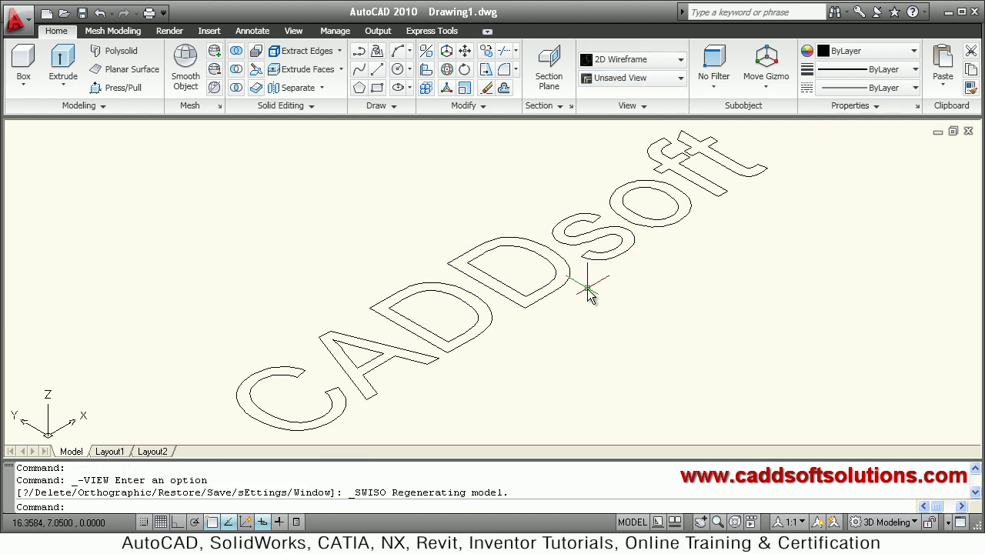
scroll(589, 295, "down", 1)
scroll(597, 303, "down", 1)
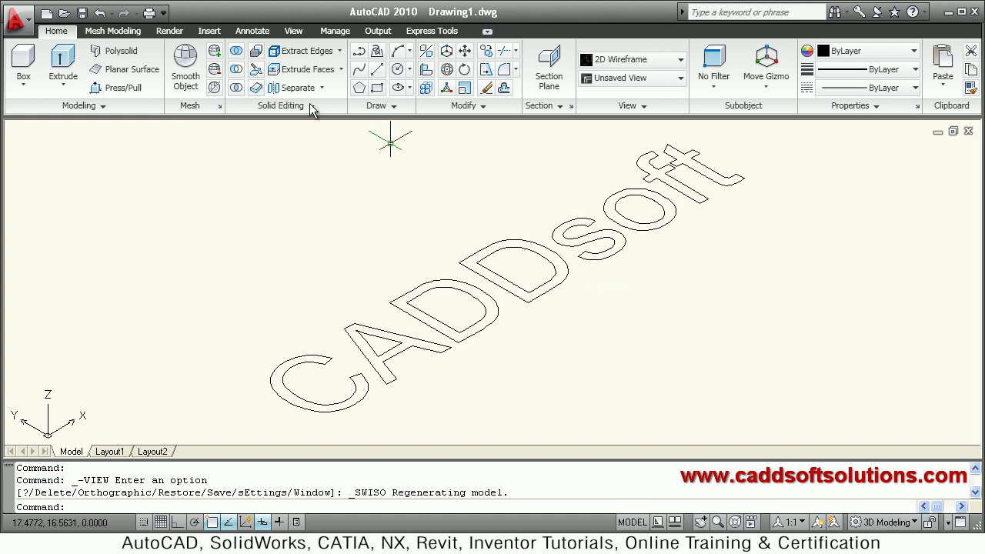
Press/pull the letter C to a height of 1.
left_click(117, 87)
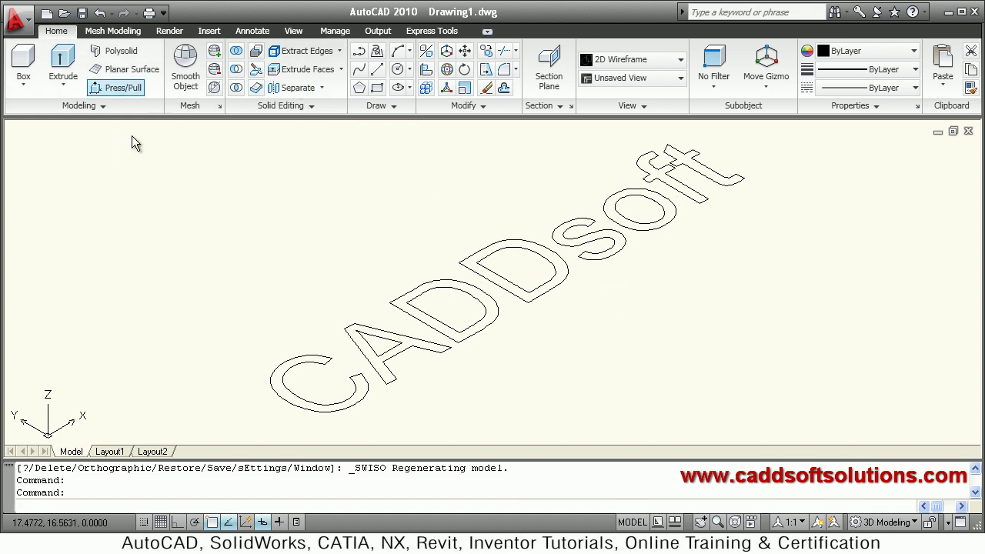
left_click(285, 391)
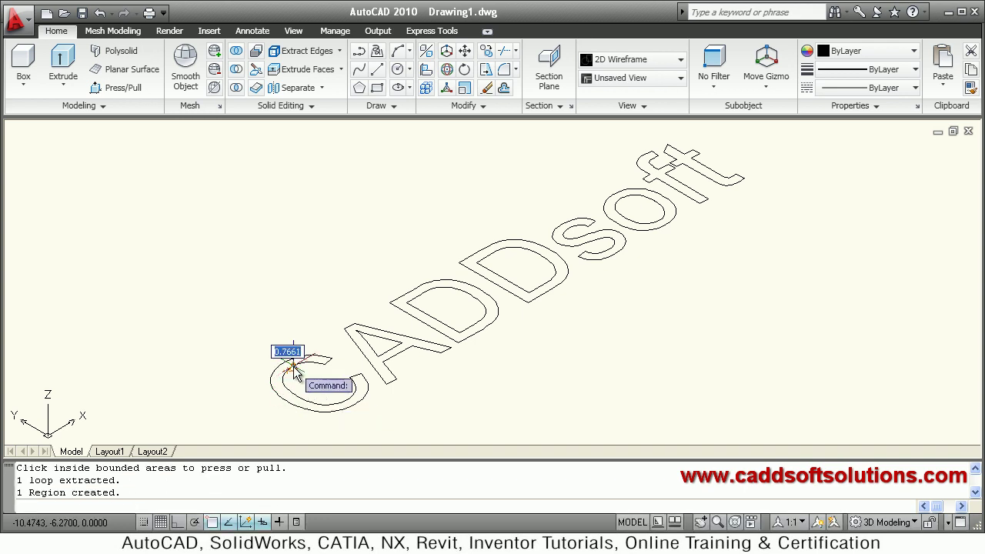
type("1")
key("Return")
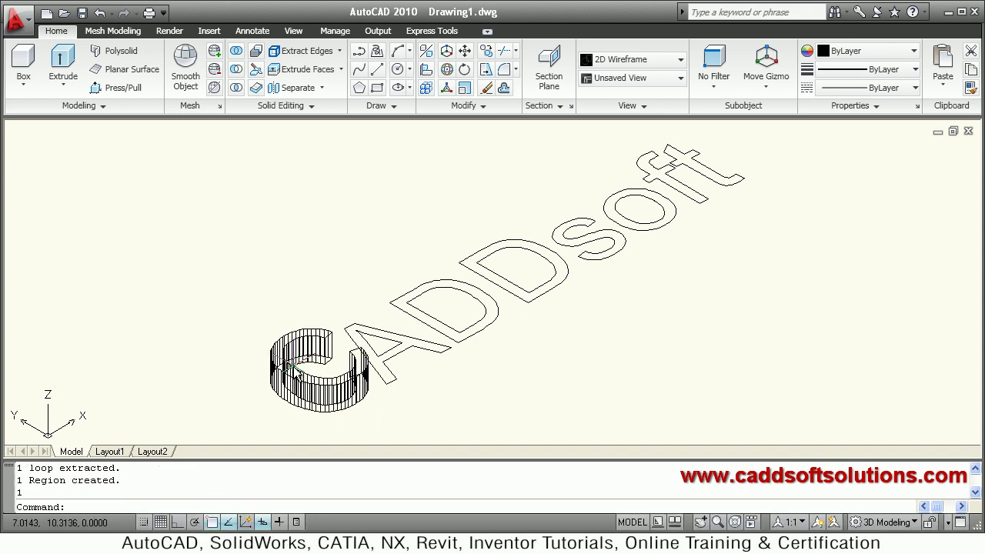
mouse_move(302, 375)
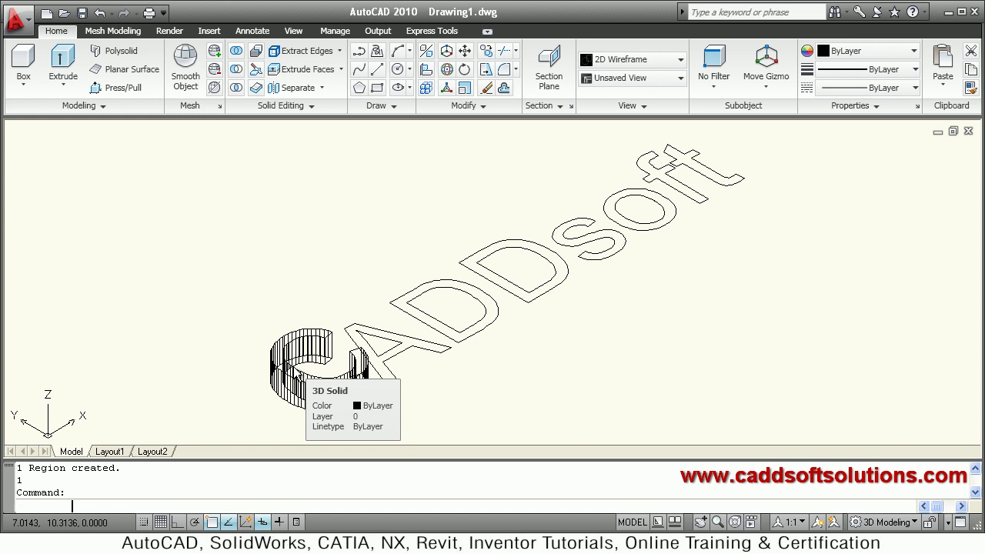
Extrude the letter A by 1, then undo that extrusion.
key("Return")
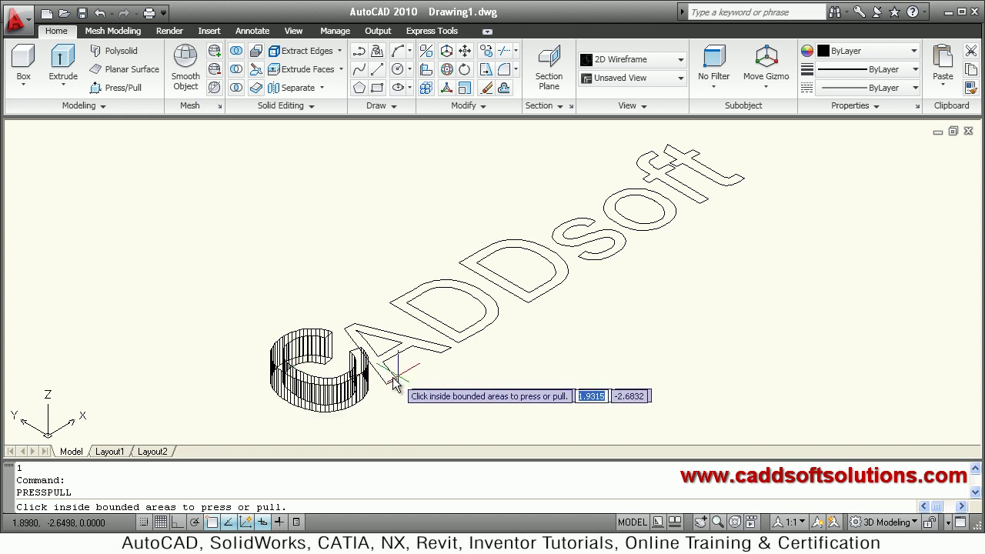
left_click(393, 380)
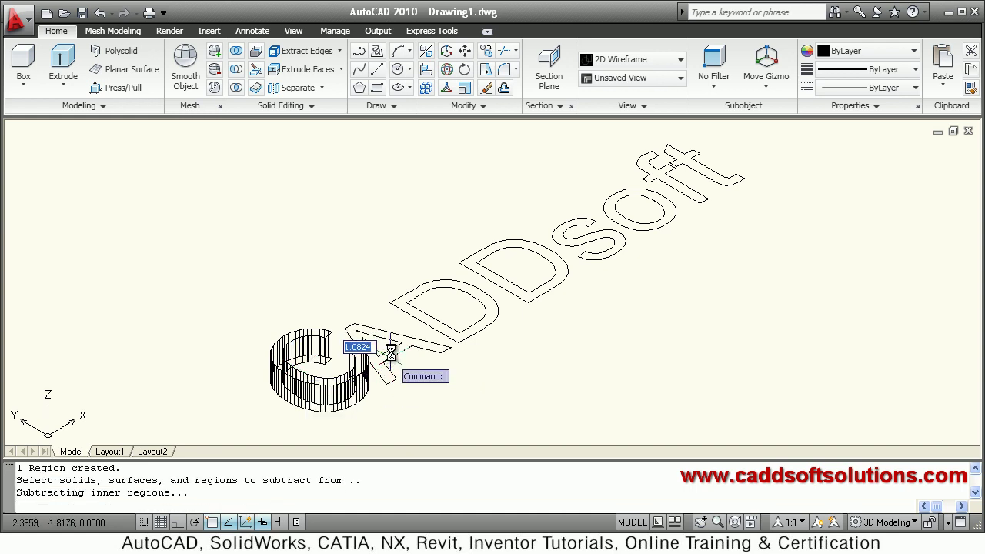
type("1")
key("Return")
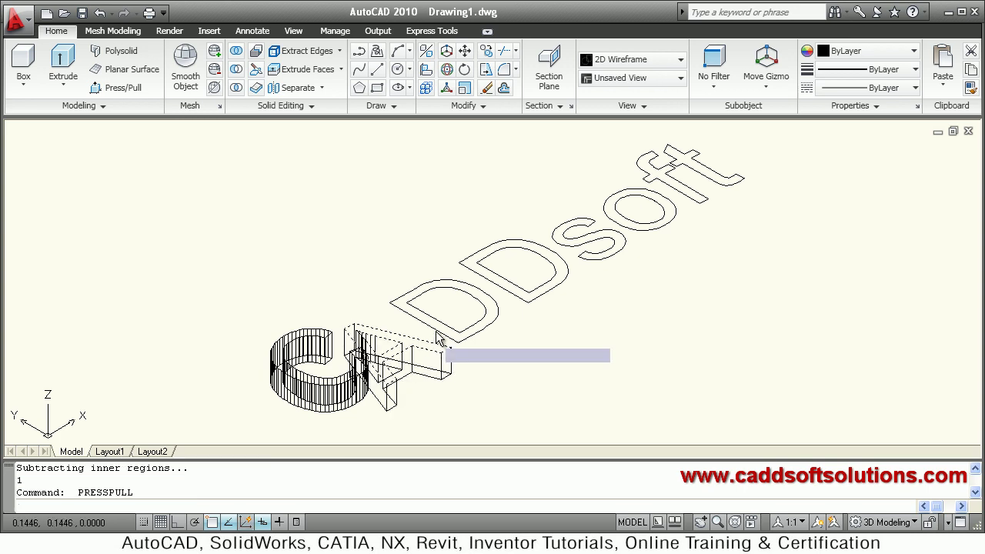
key("Return")
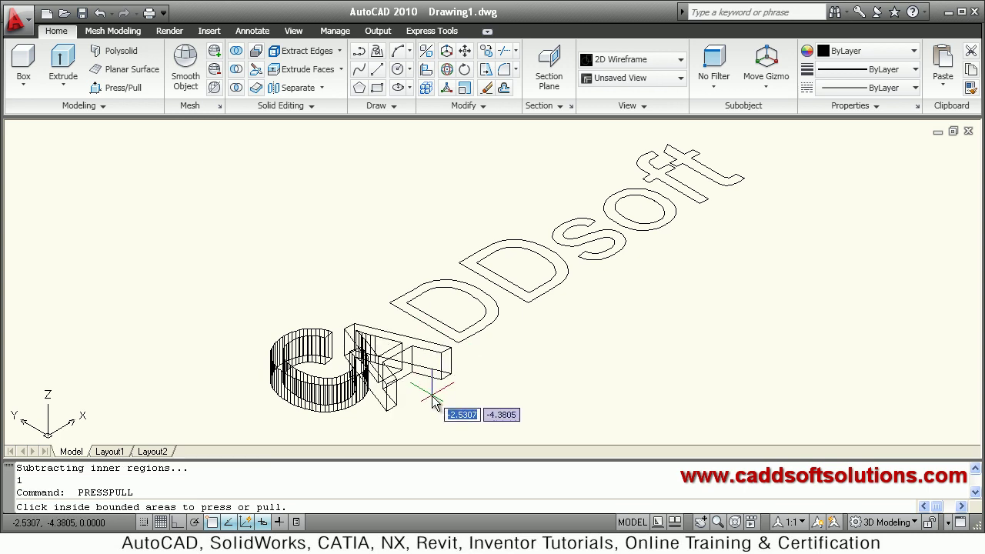
key("Return")
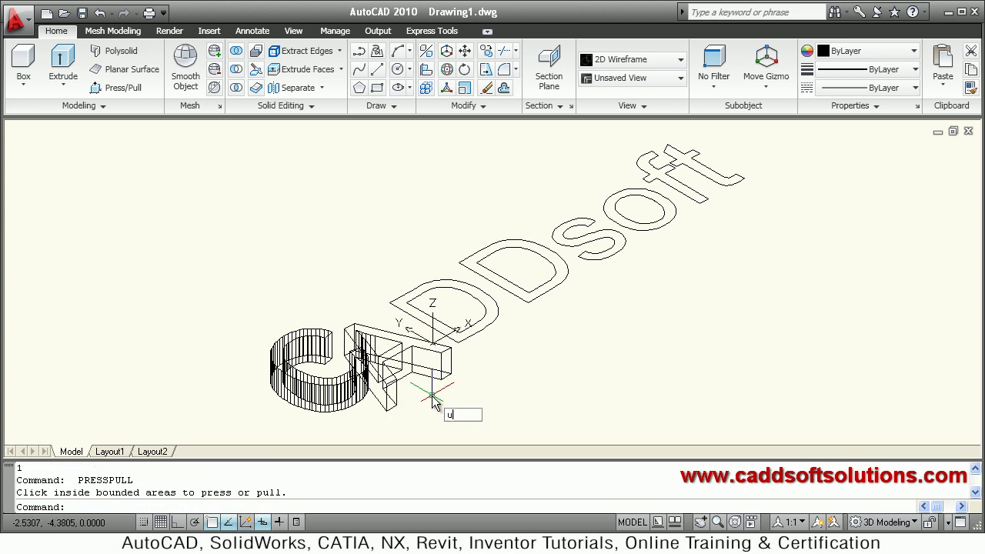
key("Return")
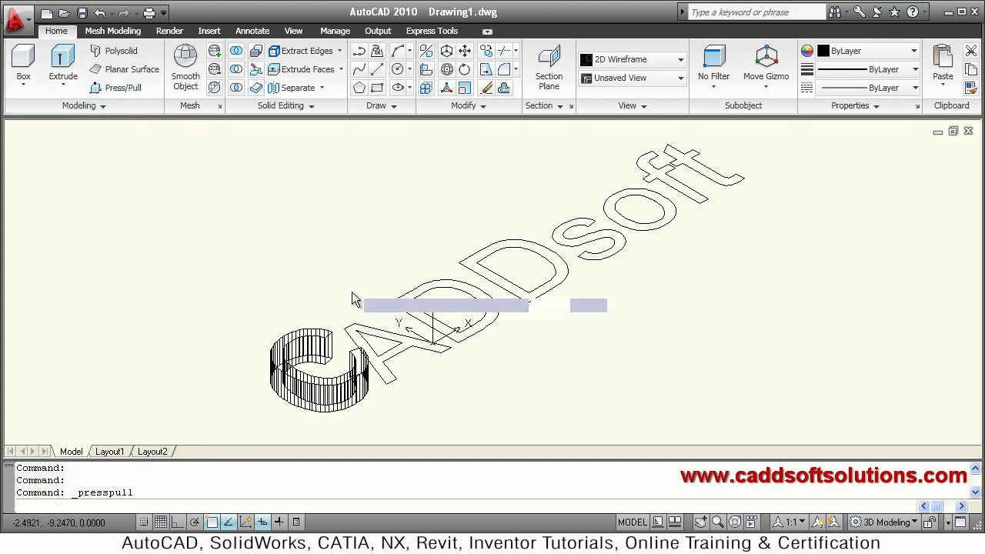
Press/pull the A and both D letters to a height of 1.
left_click(377, 362)
type("1")
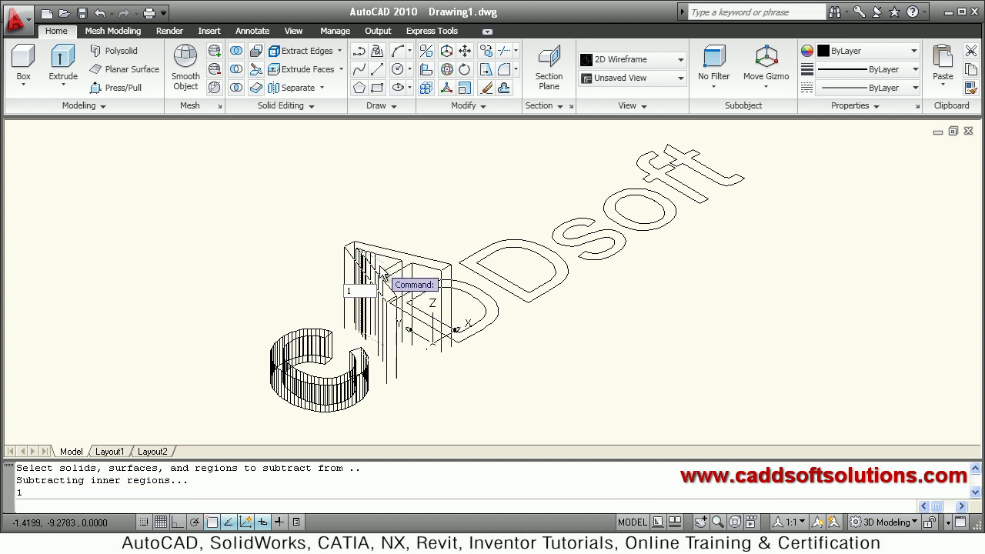
left_click(377, 266)
key("Return")
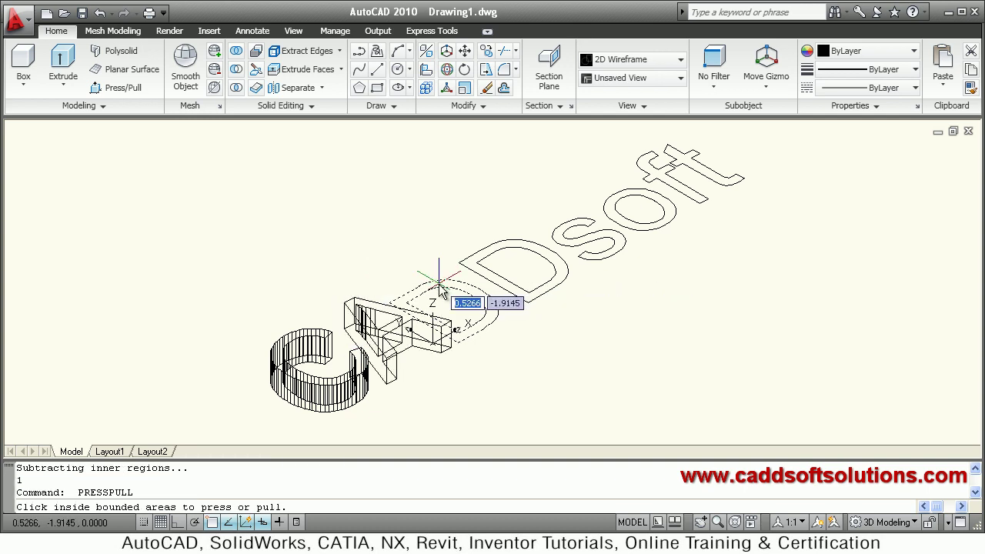
left_click(439, 279)
type("1")
key("Return")
key("Return")
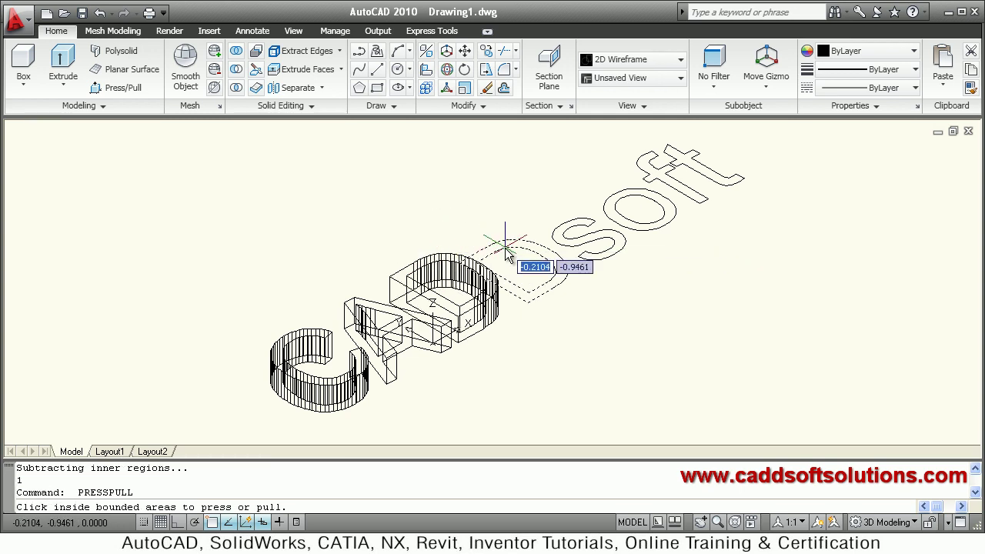
left_click(506, 242)
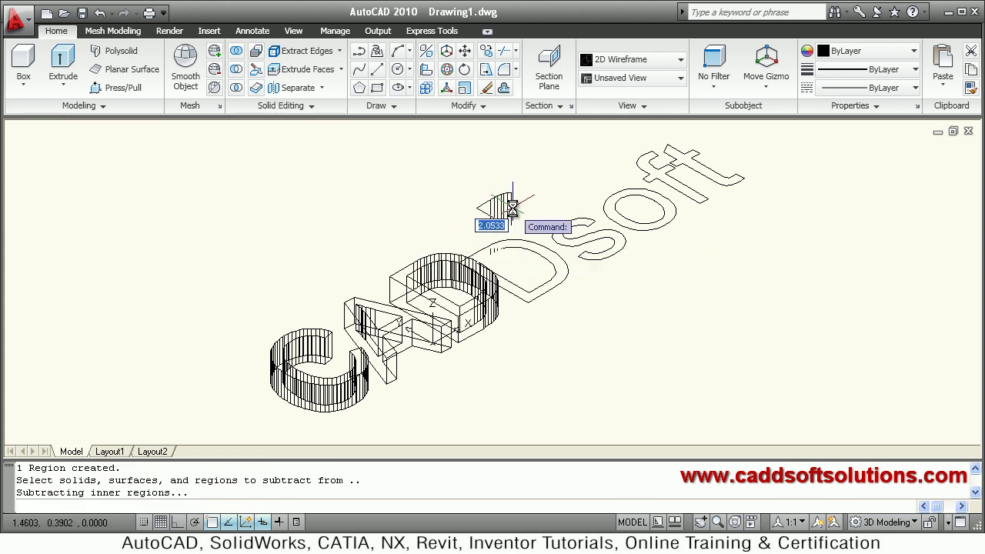
type("1")
key("Return")
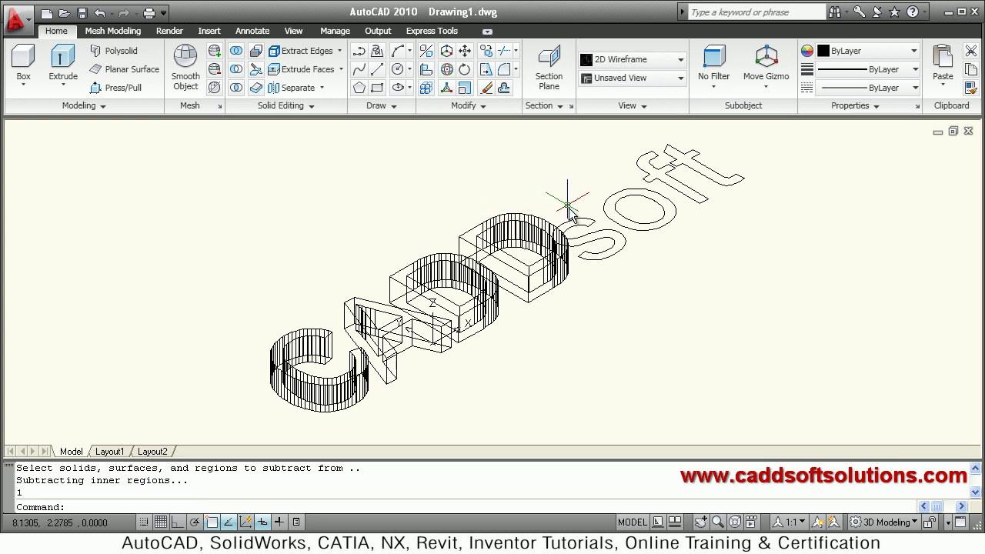
Extrude the s, o, f and t outlines by 1 unit each.
key("Return")
left_click(587, 213)
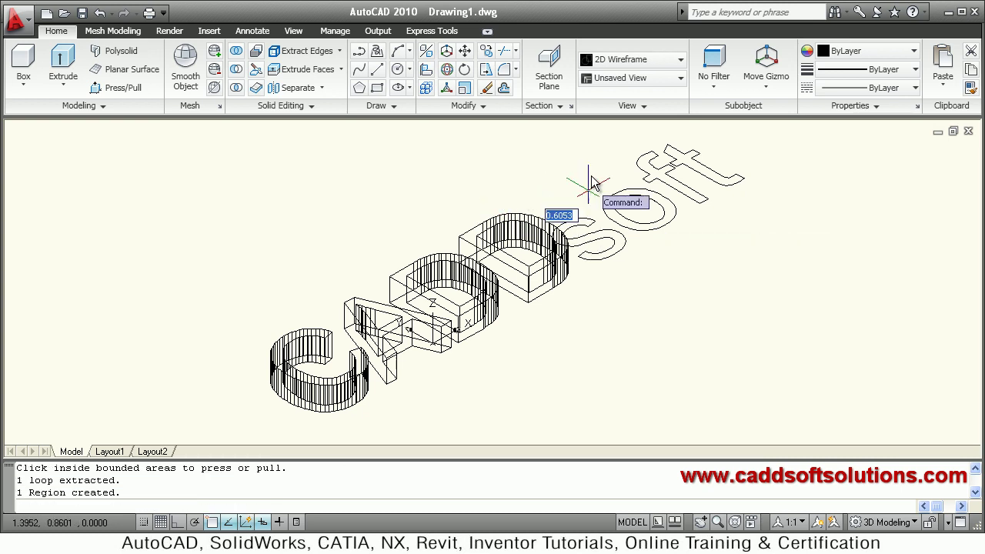
type("1")
key("Return")
key("Return")
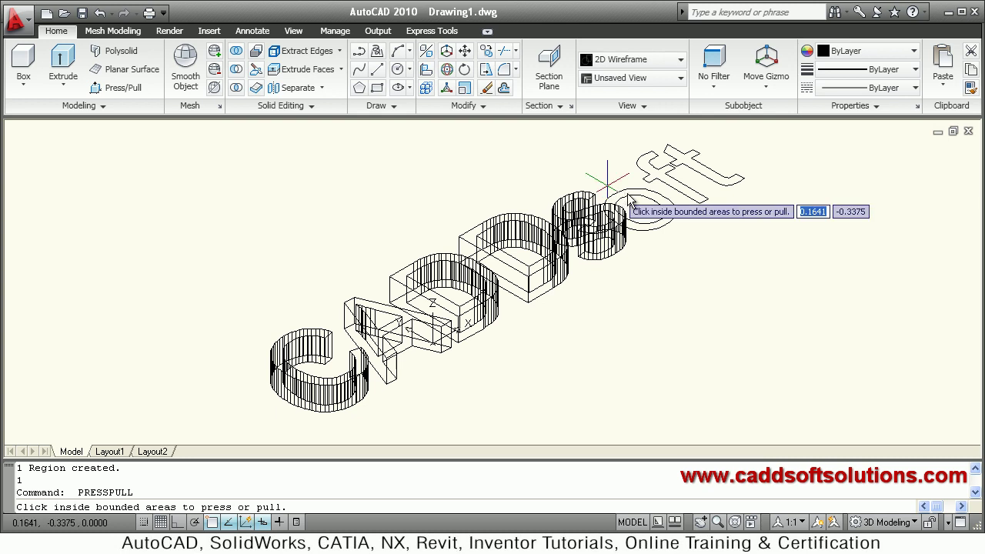
left_click(634, 197)
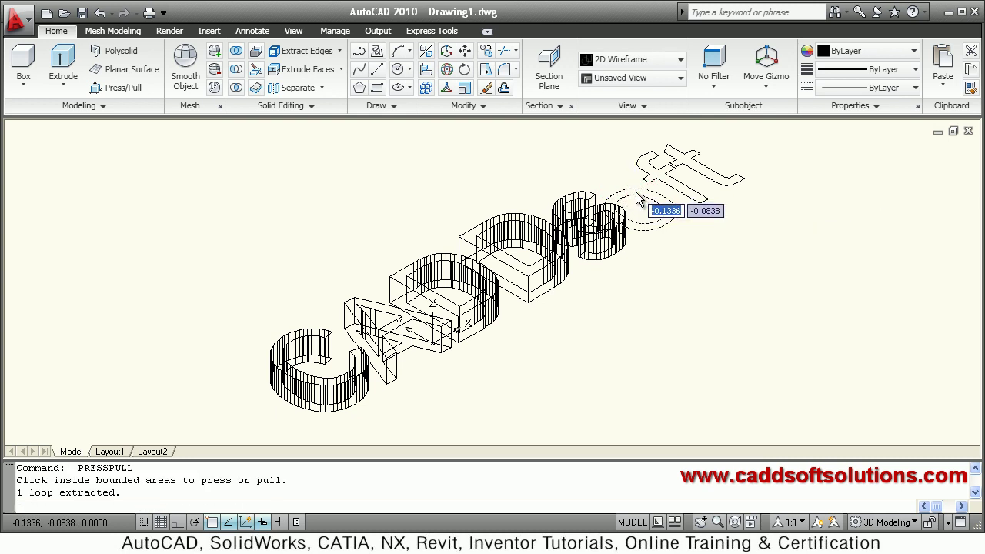
type("1")
key("Return")
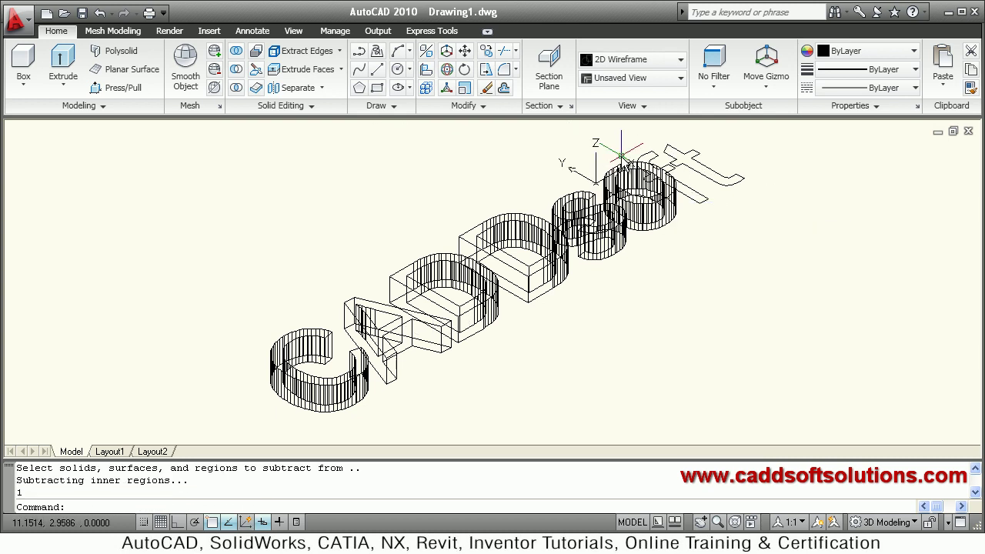
key("Return")
left_click(693, 197)
left_click(674, 176)
type("1")
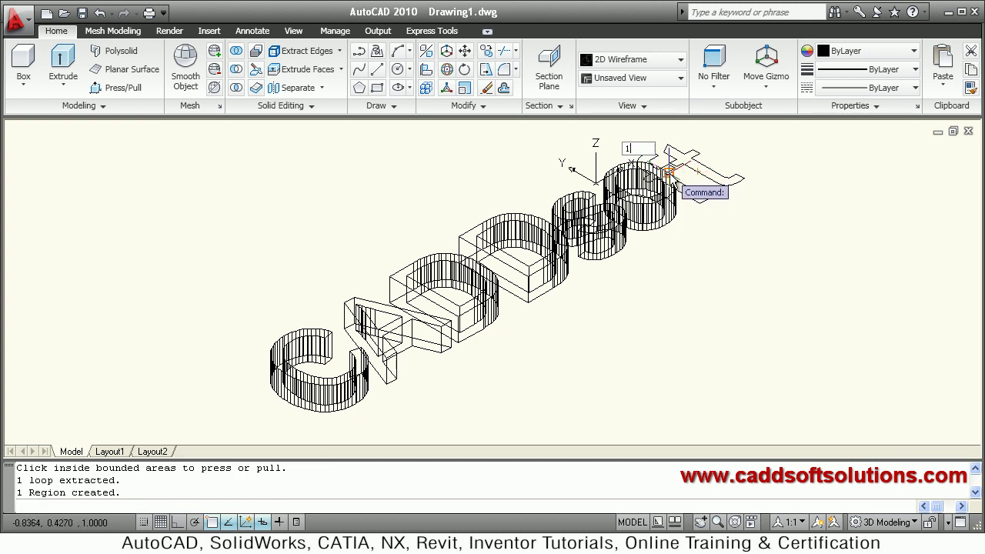
key("Return")
key("Return")
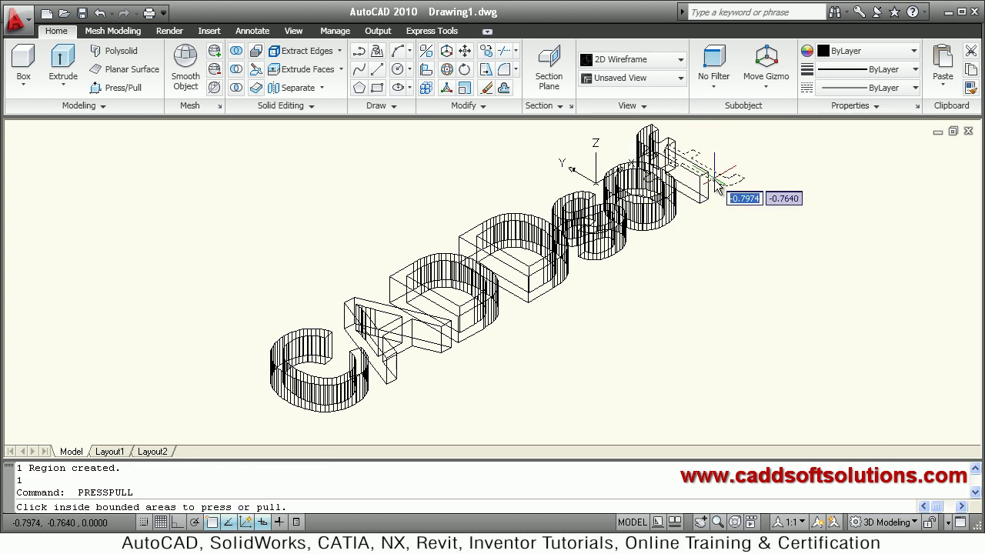
left_click(716, 189)
type("1")
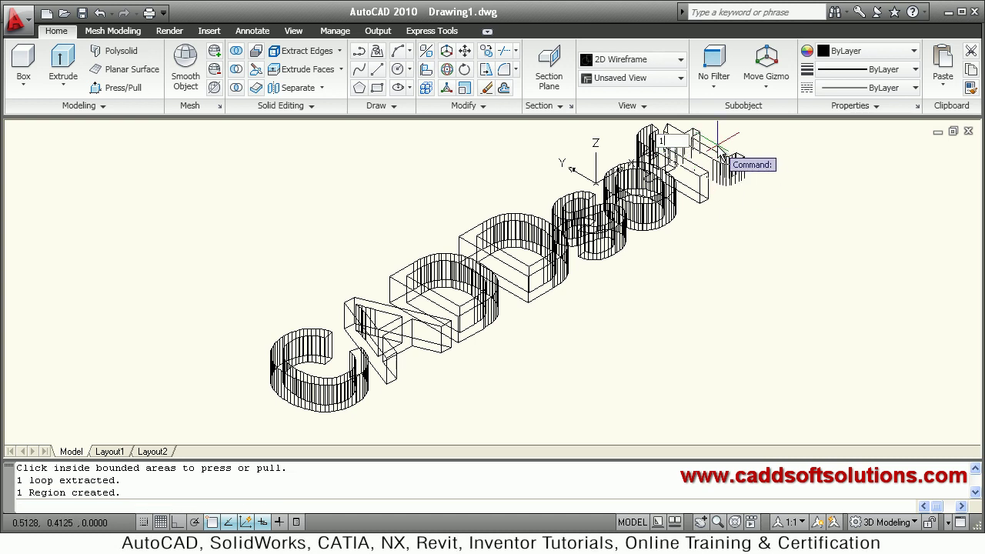
key("Return")
Change the visual style from wireframe to Conceptual.
scroll(656, 223, "down", 2)
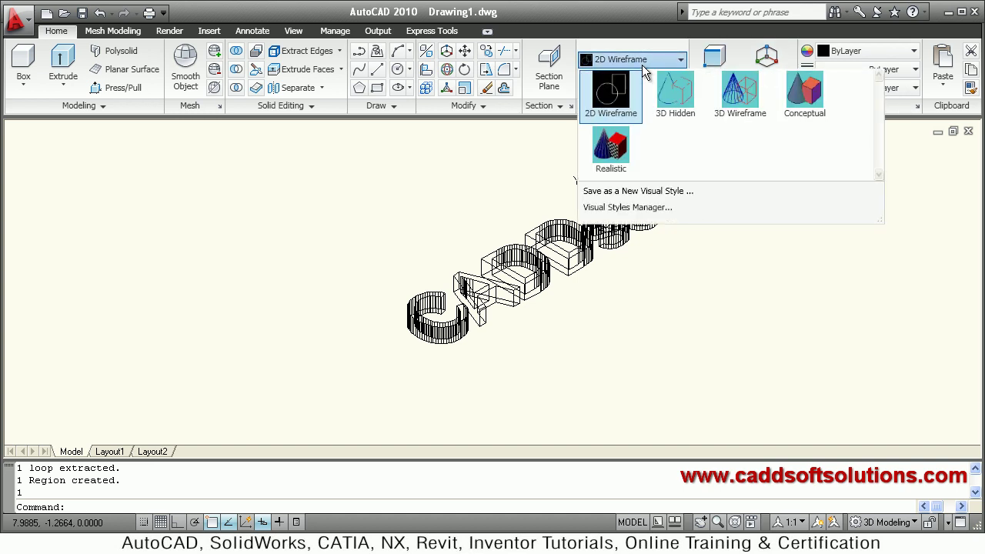
left_click(808, 108)
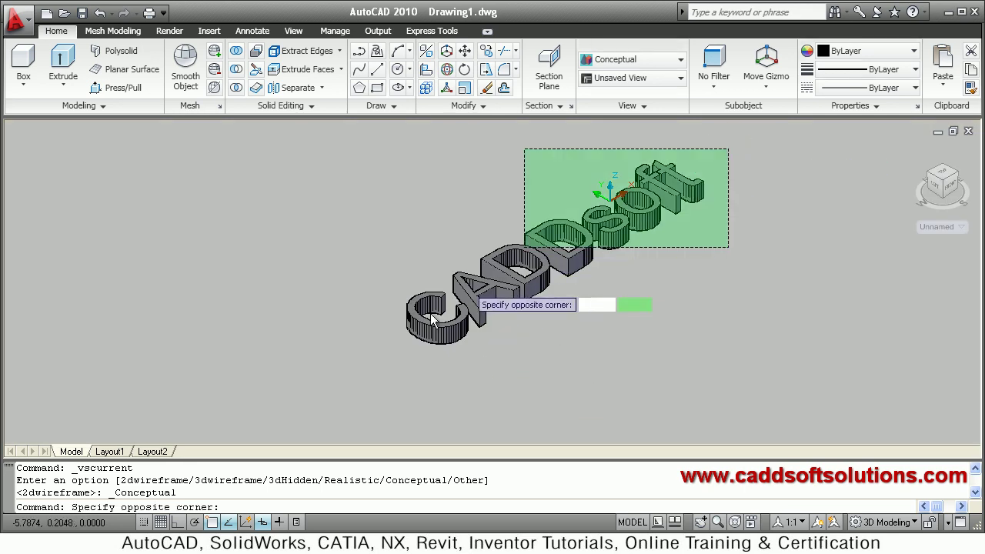
Select all the text solids and rotate them 90° with the rotate gizmo.
left_click(382, 341)
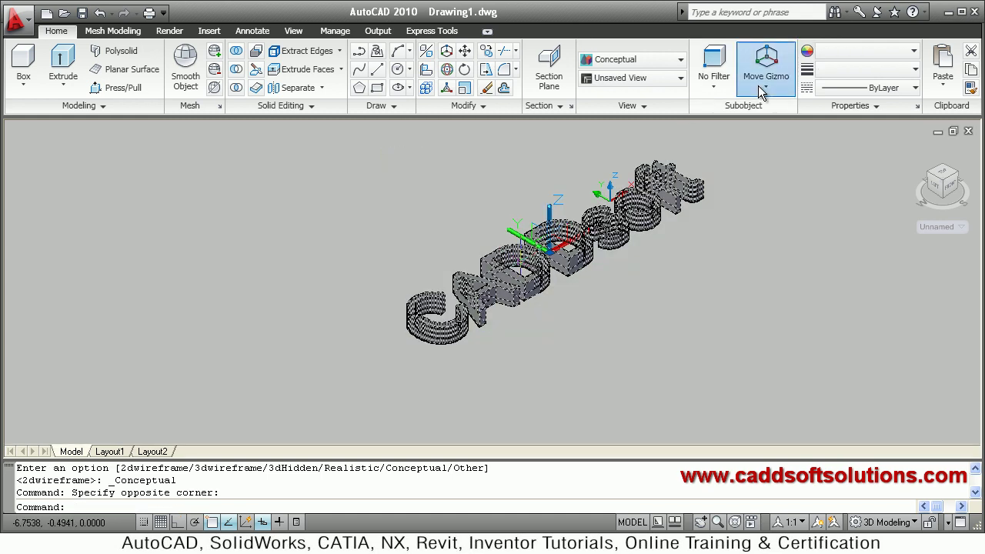
left_click(758, 86)
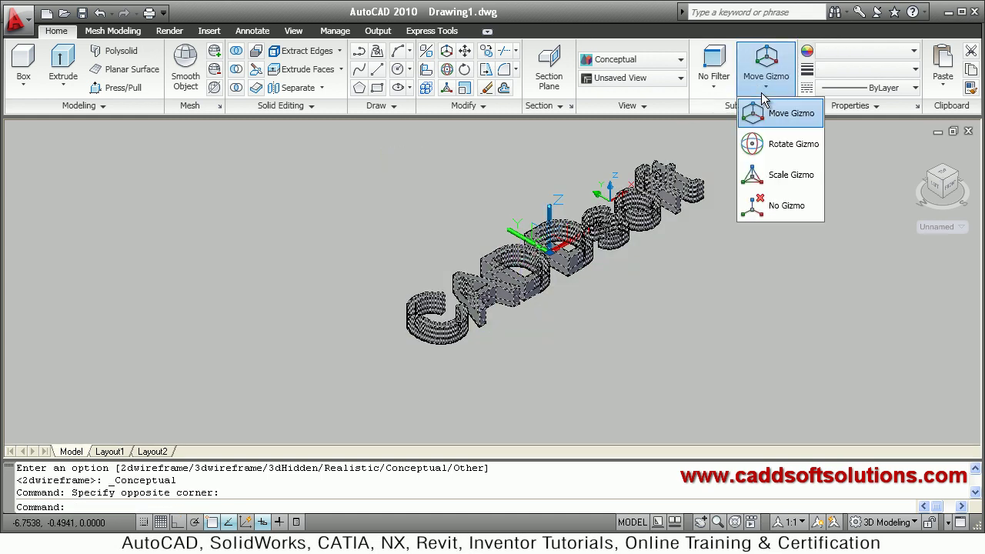
left_click(772, 151)
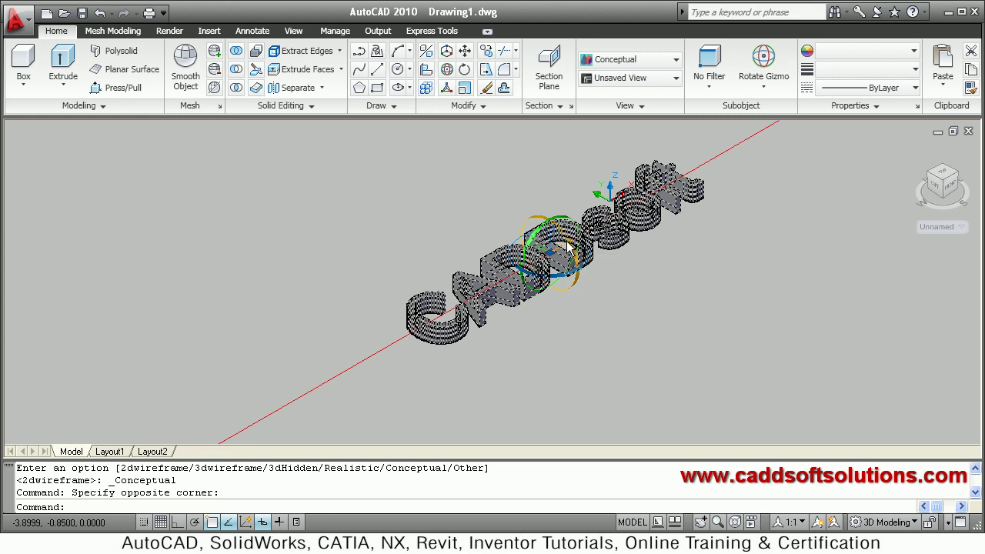
left_click(596, 327)
type("90")
key("Return")
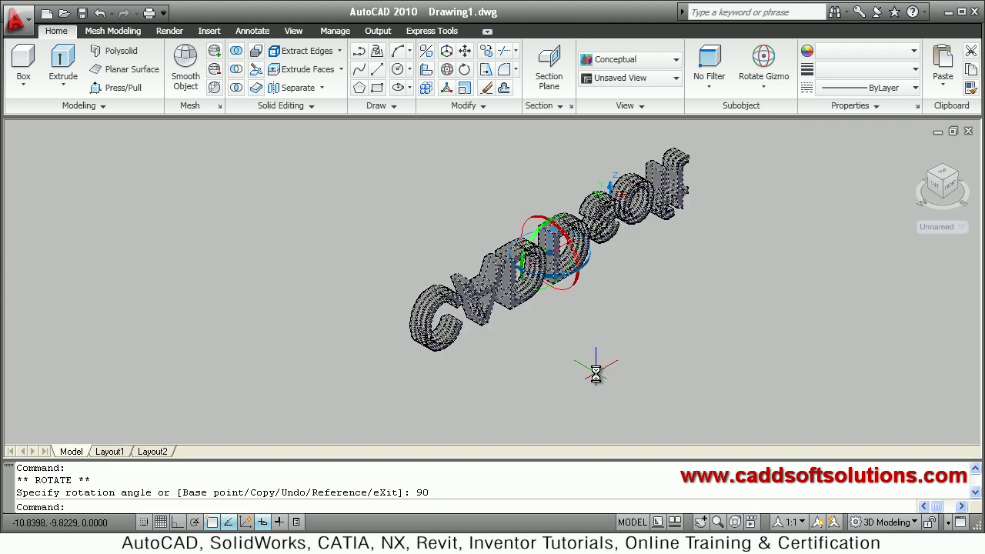
Rotate the text a further 180° about another axis and clear the selection.
left_click(555, 229)
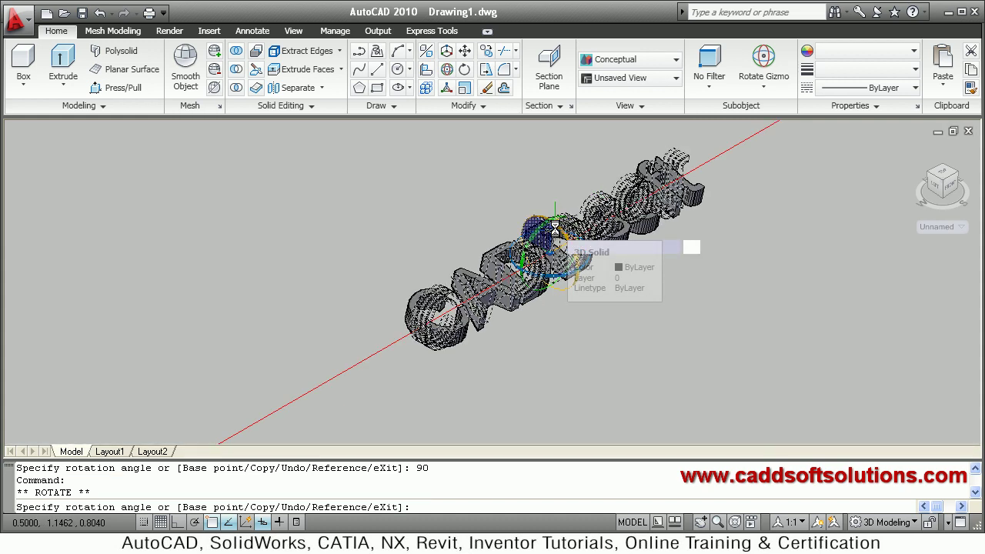
type("180")
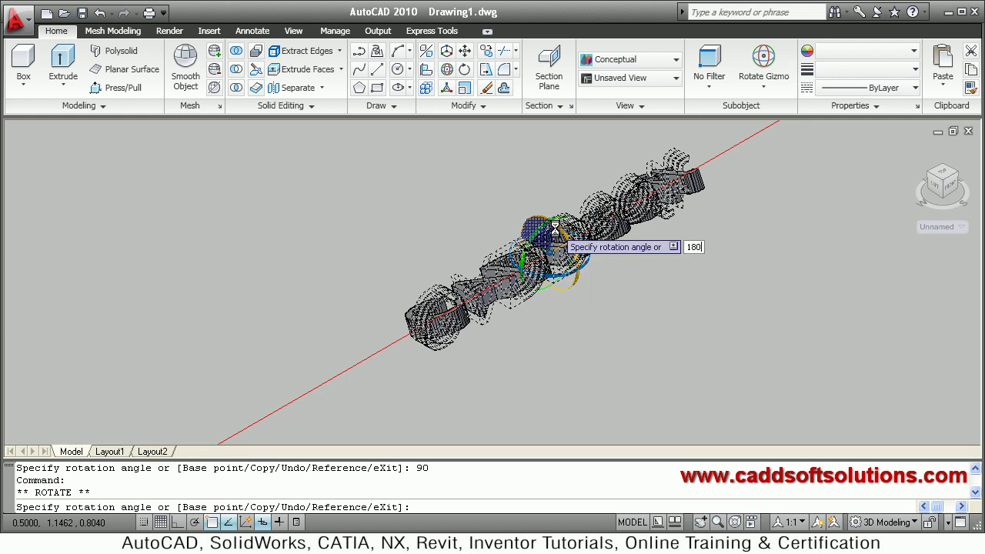
key("Return")
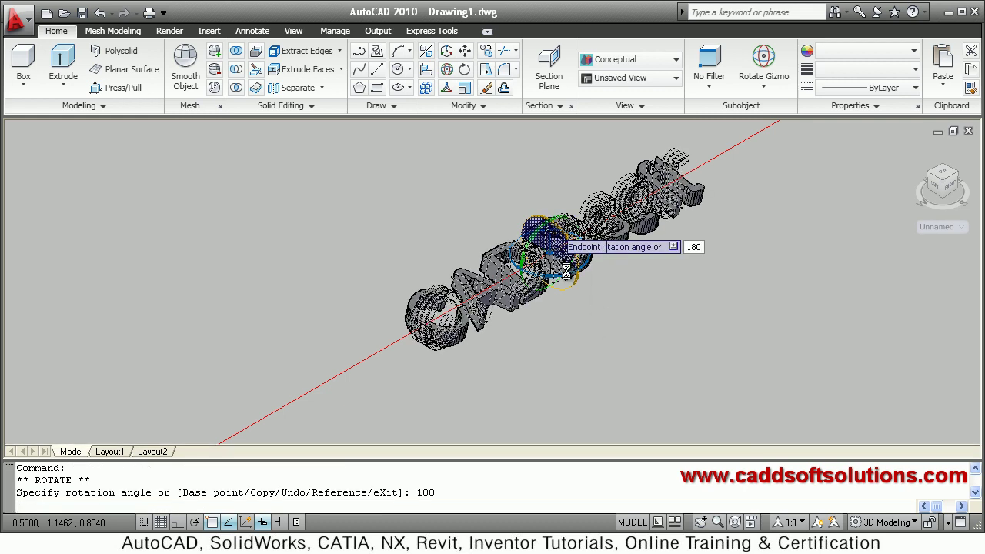
key("Escape")
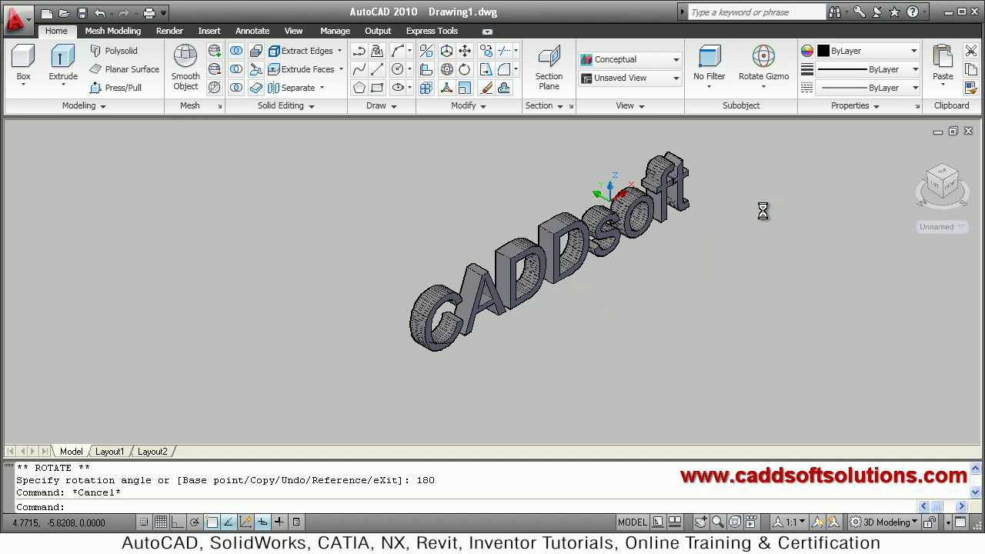
Color the CADD letters blue.
scroll(762, 211, "up", 2)
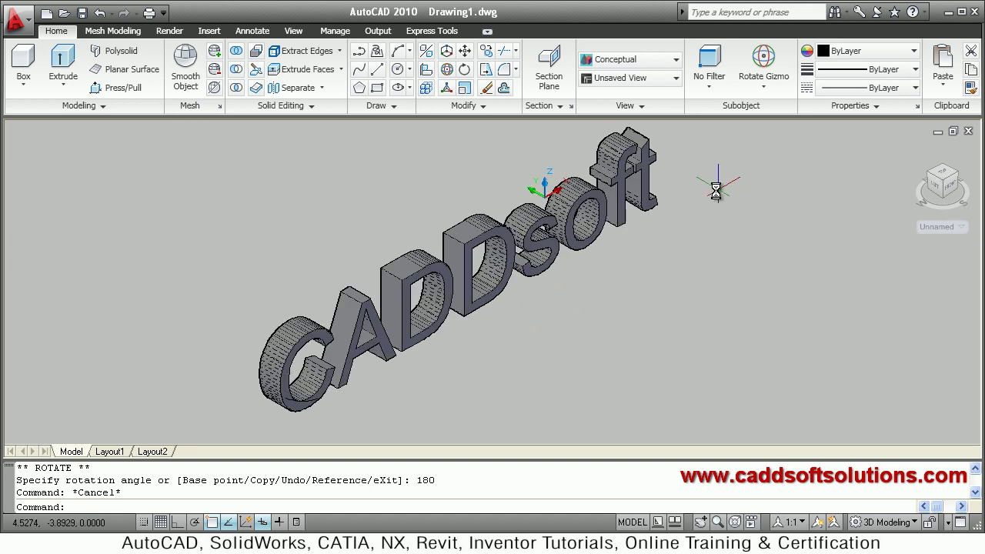
left_click(483, 196)
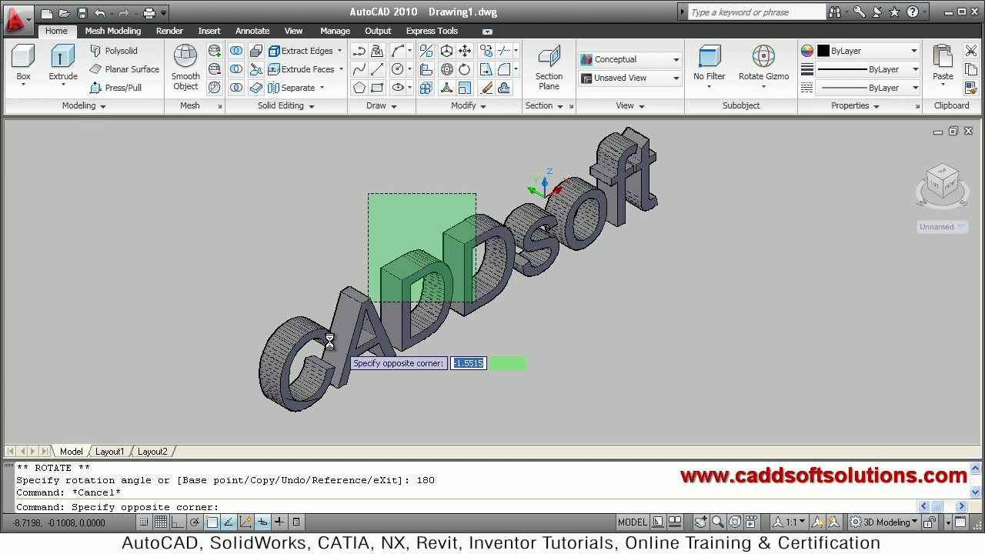
left_click(275, 339)
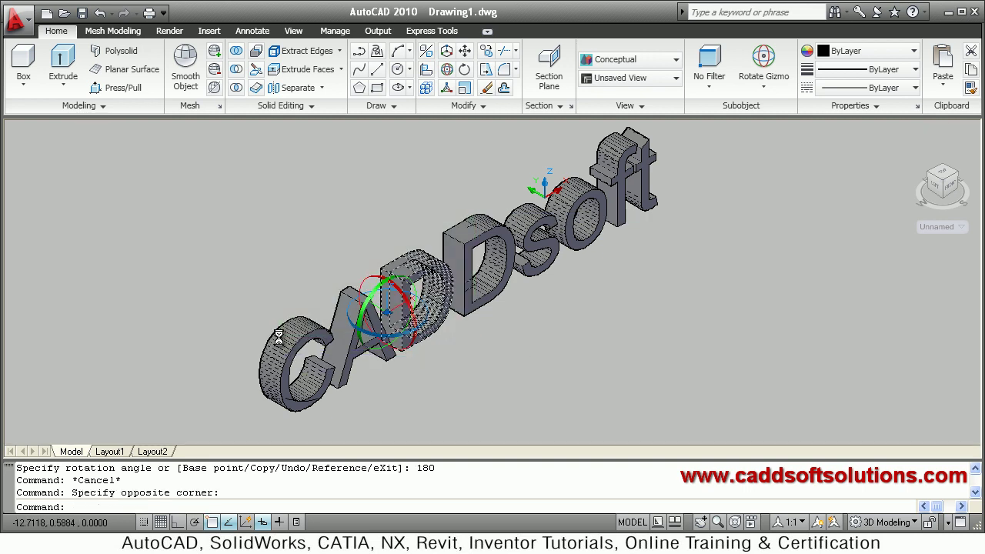
left_click(869, 52)
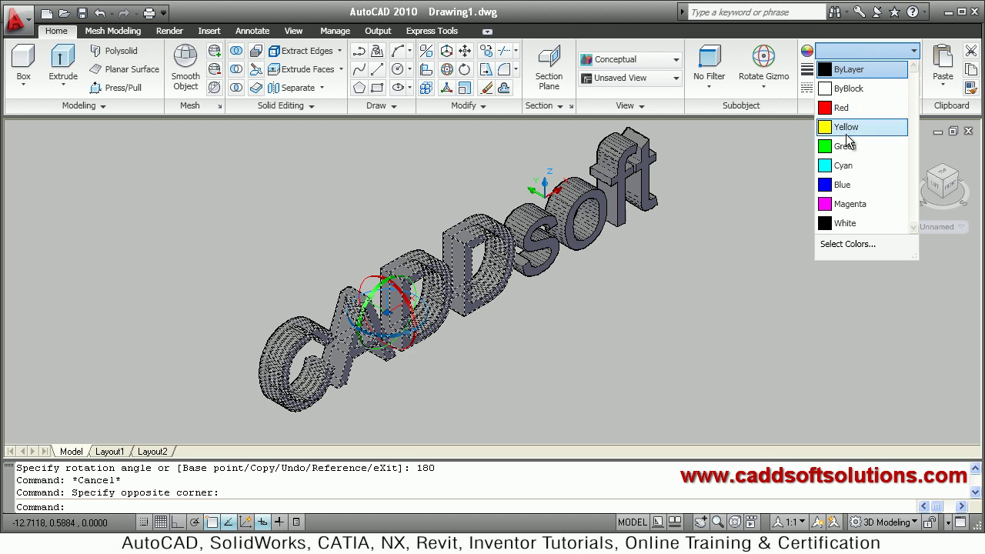
left_click(844, 190)
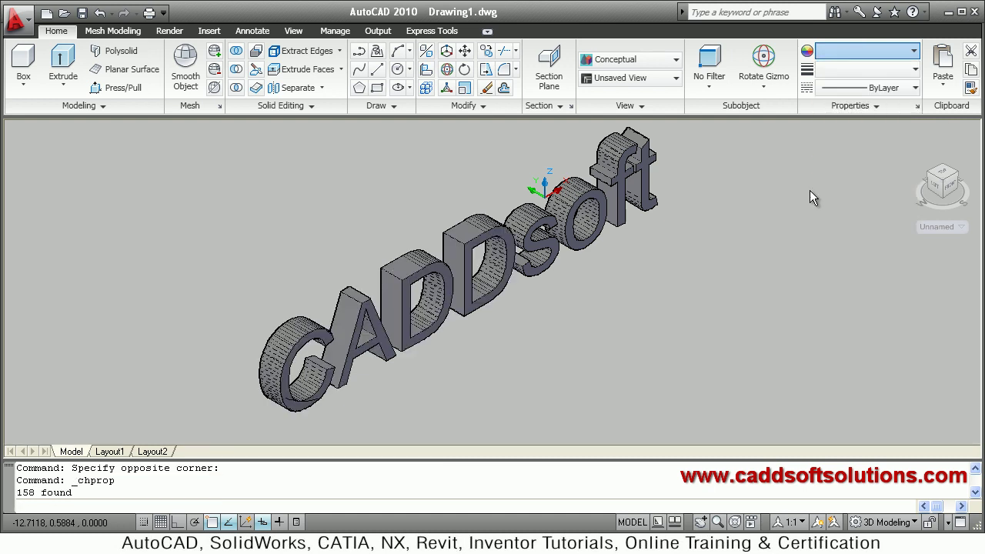
key("Escape")
Color the soft letters red and orbit to a flatter view of the text.
left_click(692, 248)
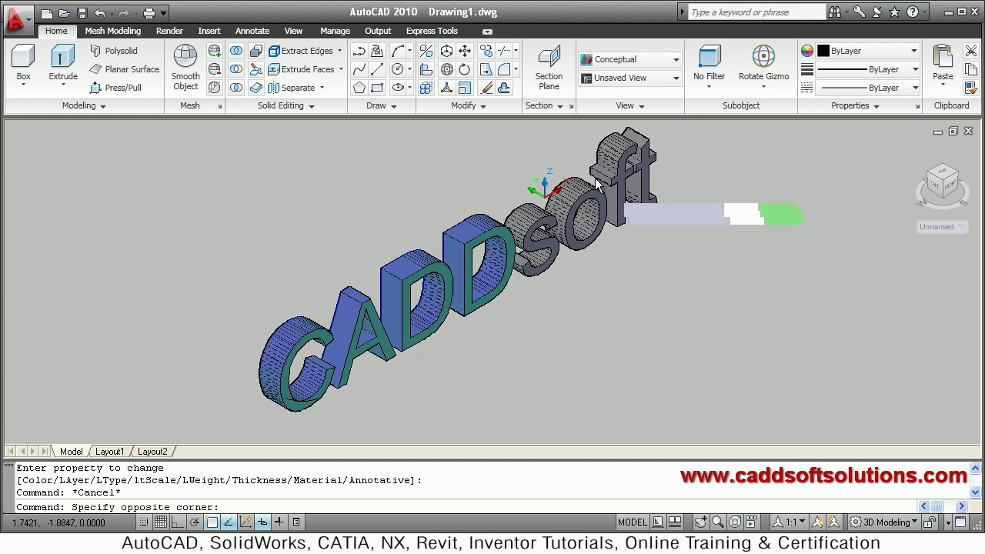
left_click(547, 134)
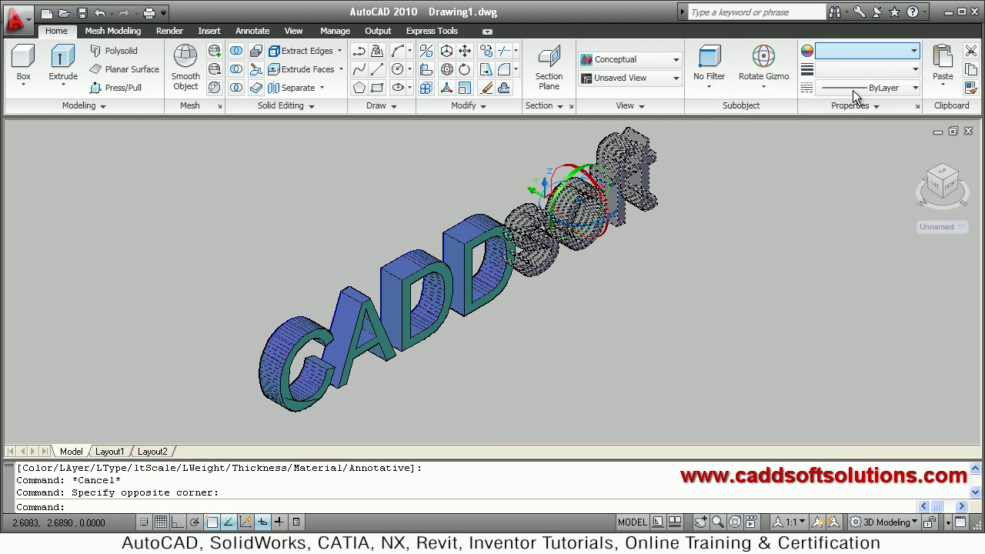
left_click(846, 51)
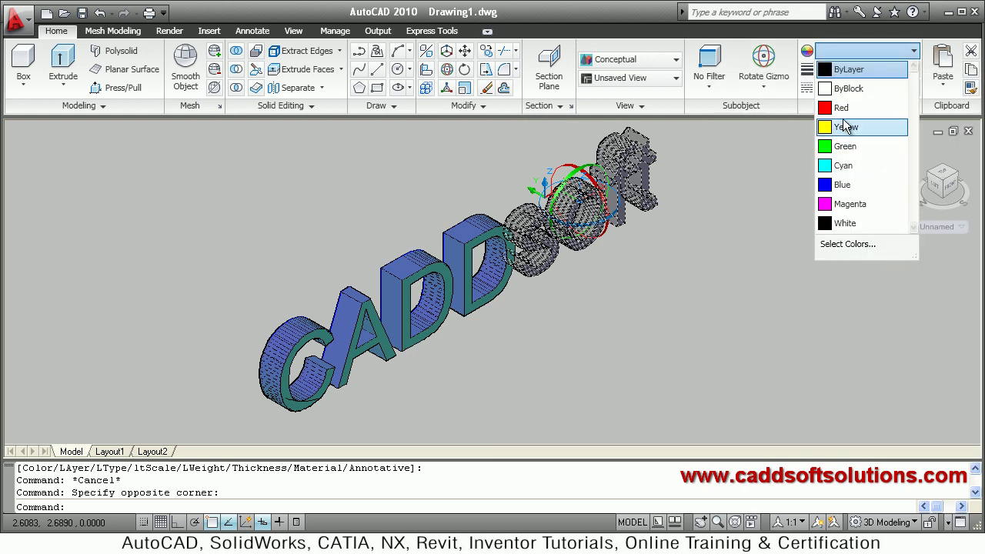
left_click(843, 108)
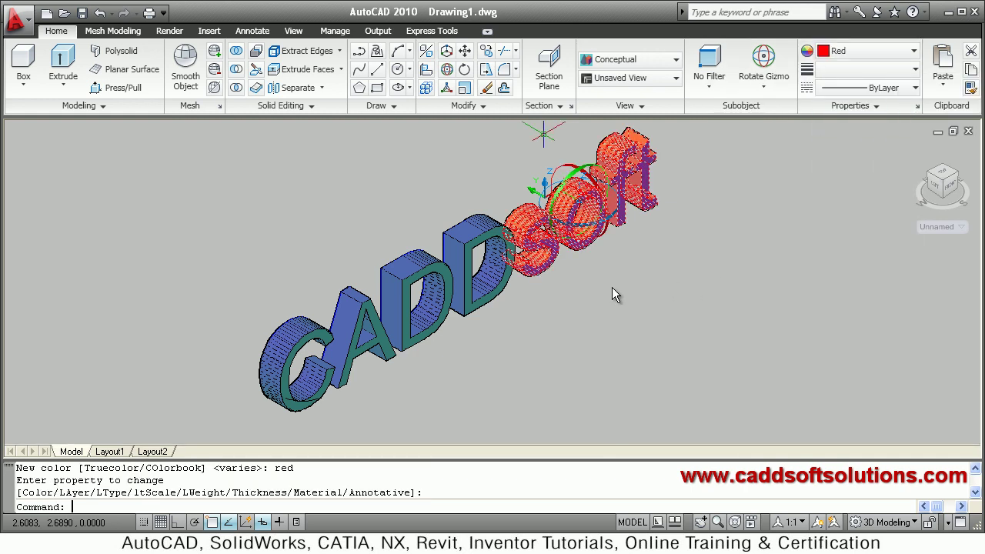
key("Escape")
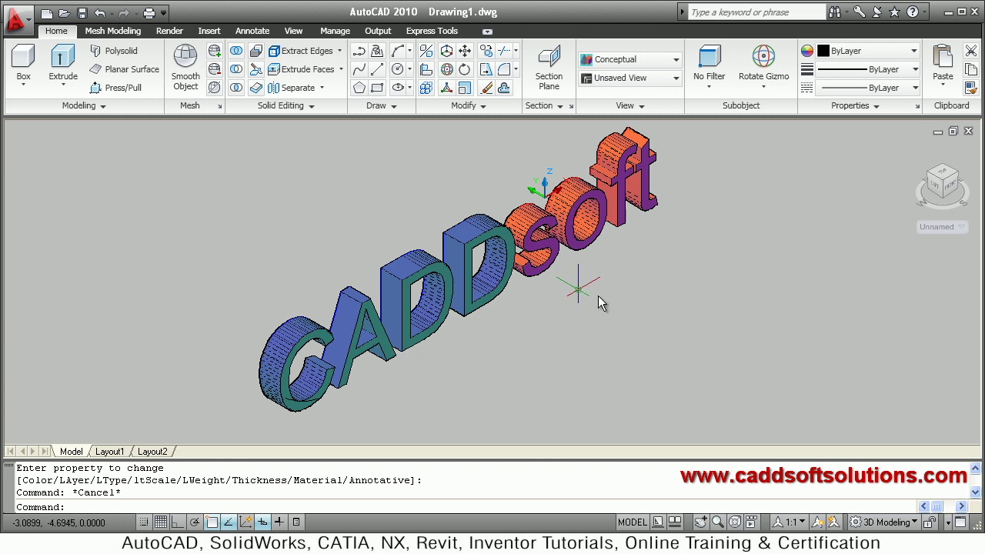
mouse_move(599, 301)
middle_mouse_down("shift")
mouse_move(566, 285)
mouse_move(585, 265)
middle_mouse_up("shift")
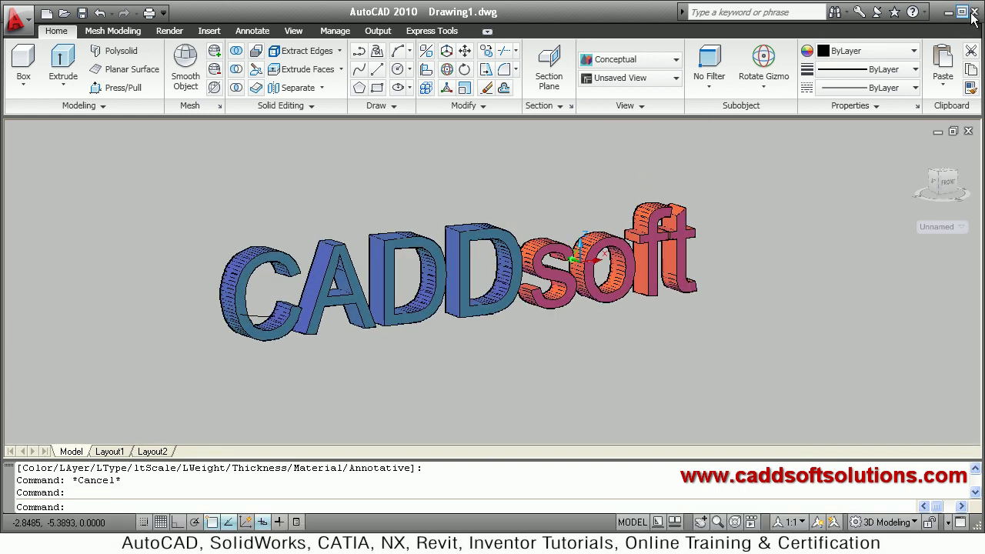